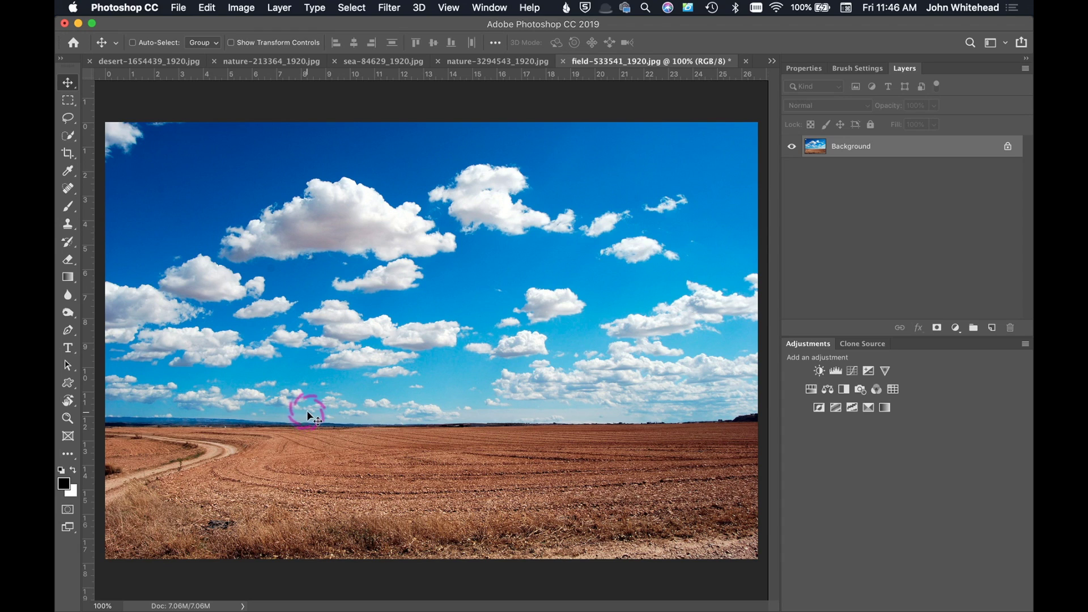
Drag clouds-2329680_1920.jpg into the field photo as Layer 1 and toggle it off and on to compare skies.
left_click(772, 57)
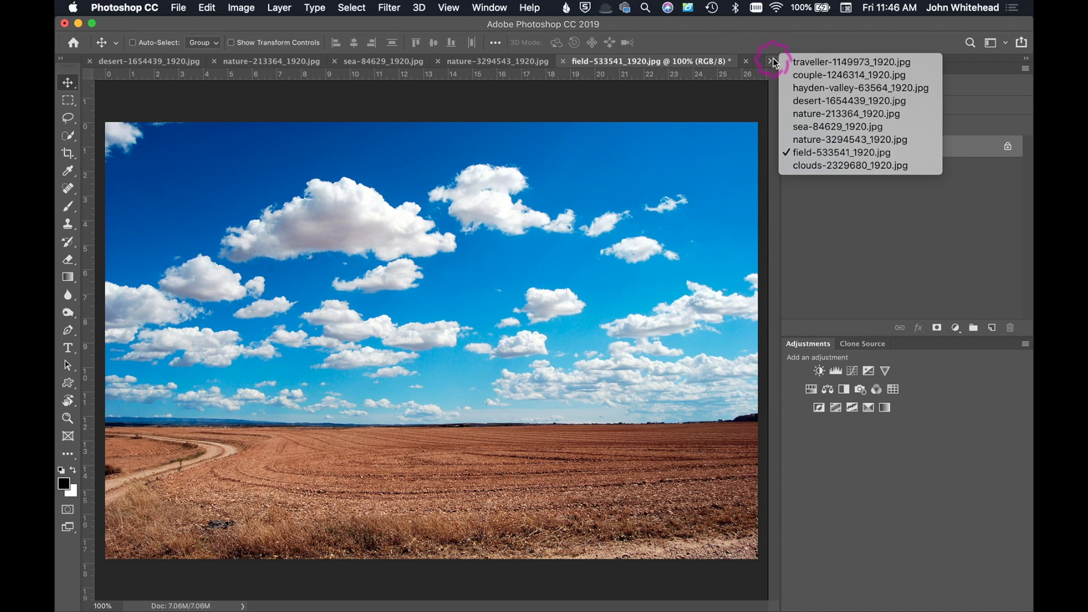
left_click(848, 165)
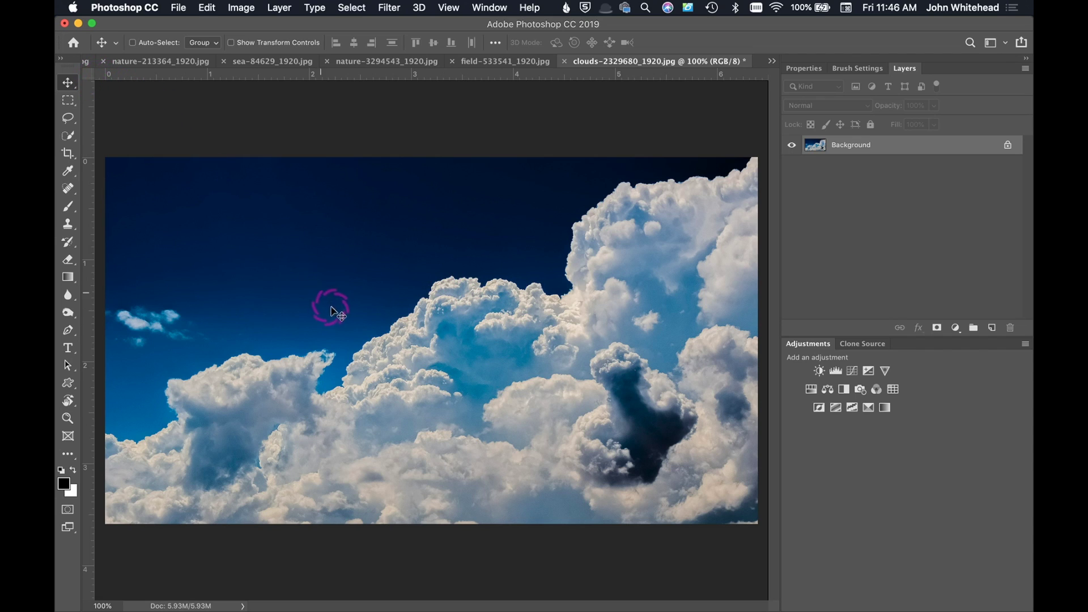
left_click_drag(414, 61, 426, 248)
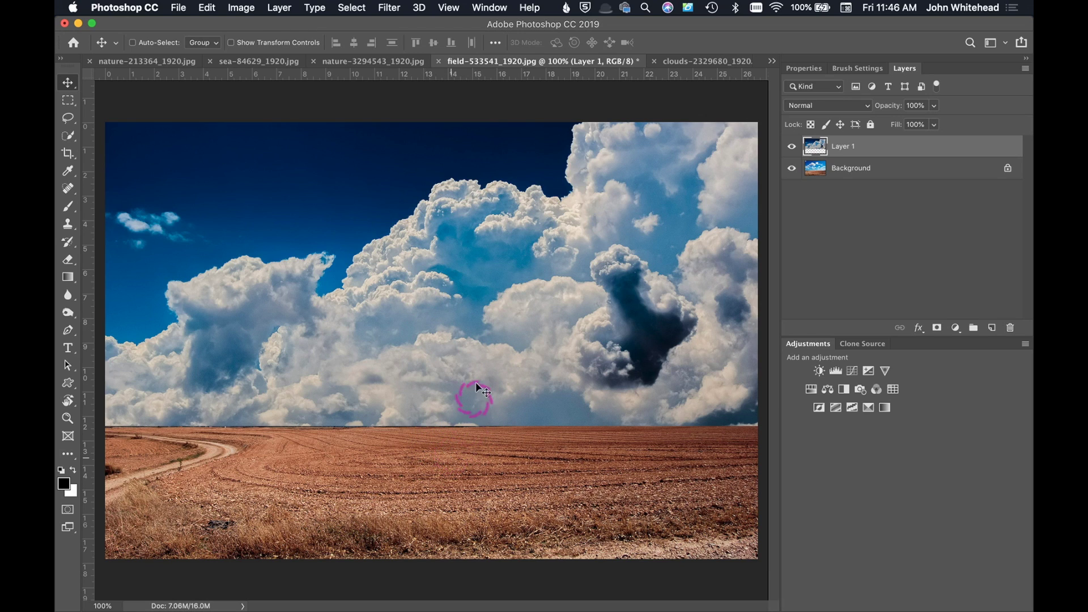
left_click(792, 146)
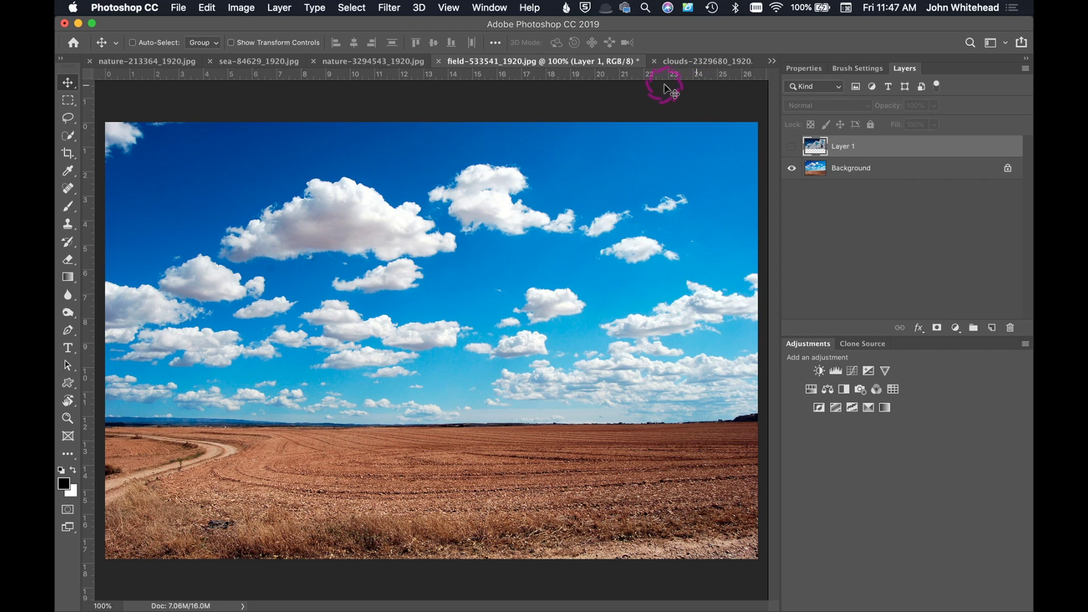
left_click(792, 145)
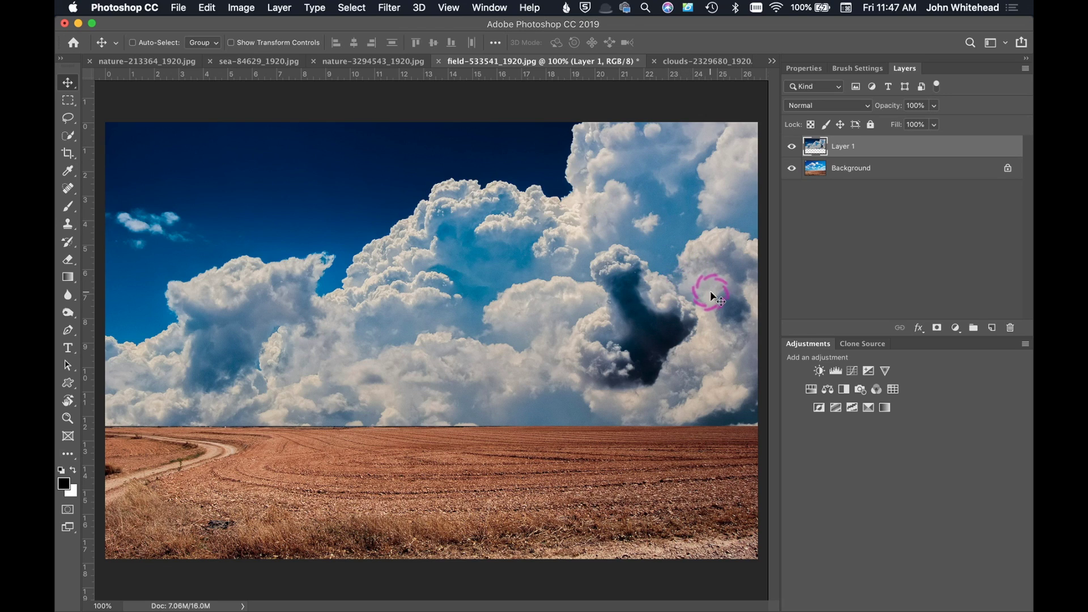
Turn off Layer 1's visibility to reveal the field photo's original blue sky.
left_click(791, 146)
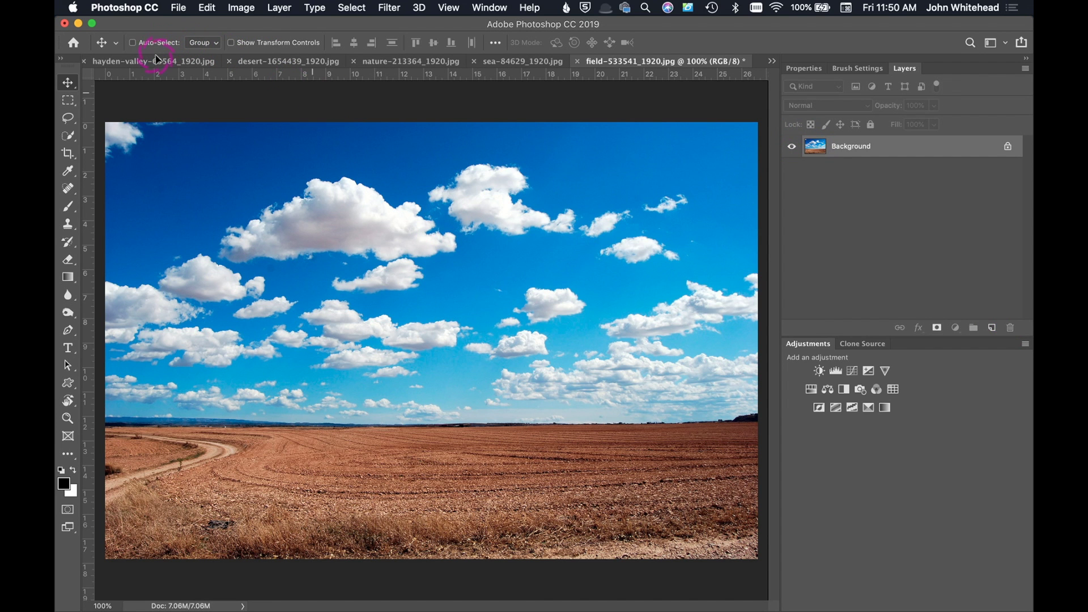
Paste the copied field photo into hayden-valley-63564_1920.jpg as Layer 1, then hide it to view the valley.
left_click(158, 61)
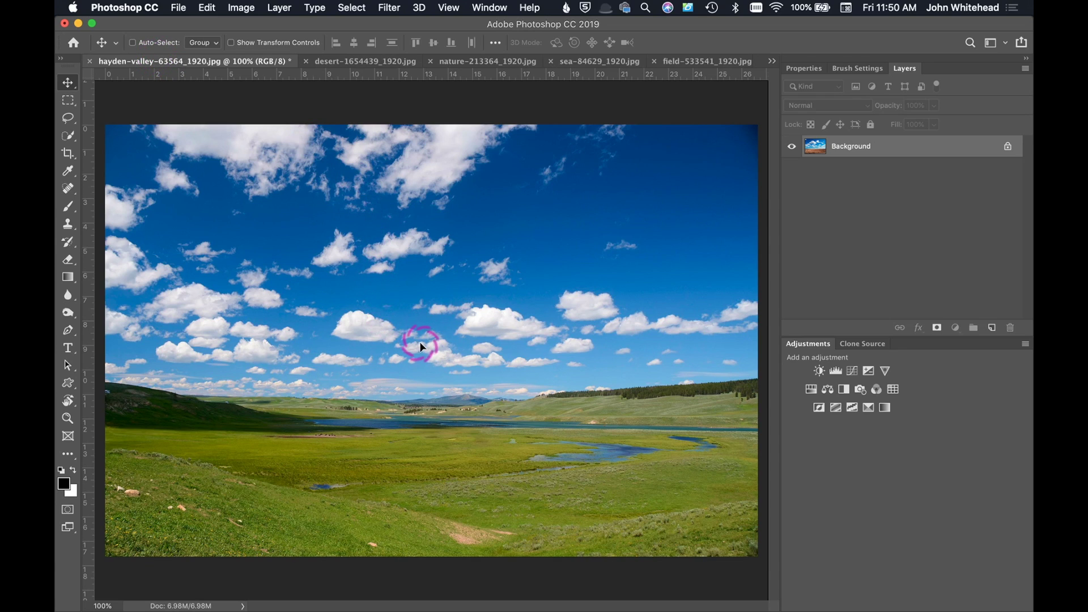
key("super+v")
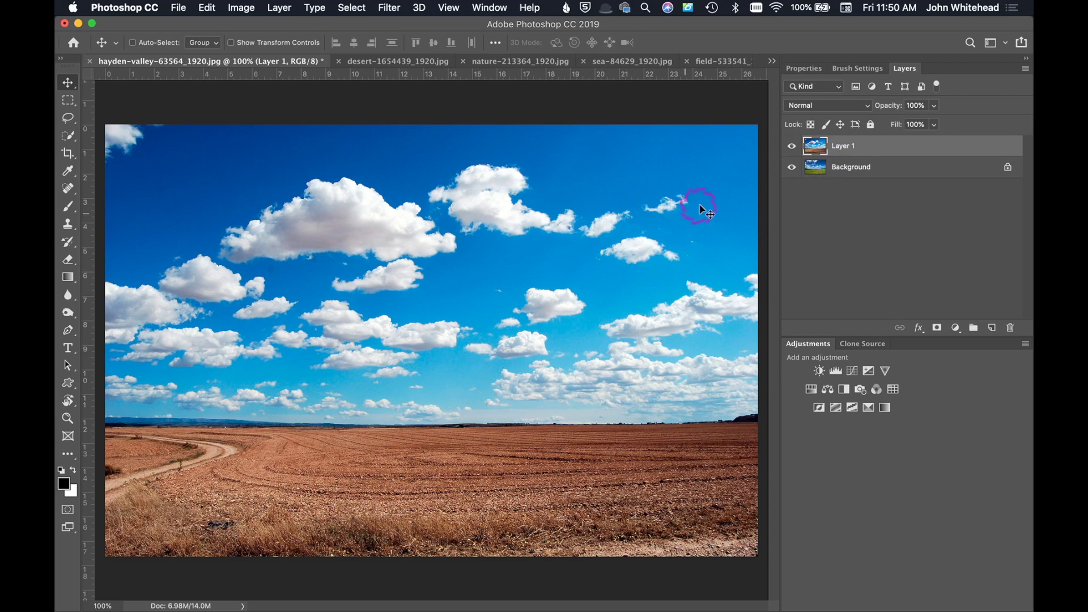
left_click(790, 146)
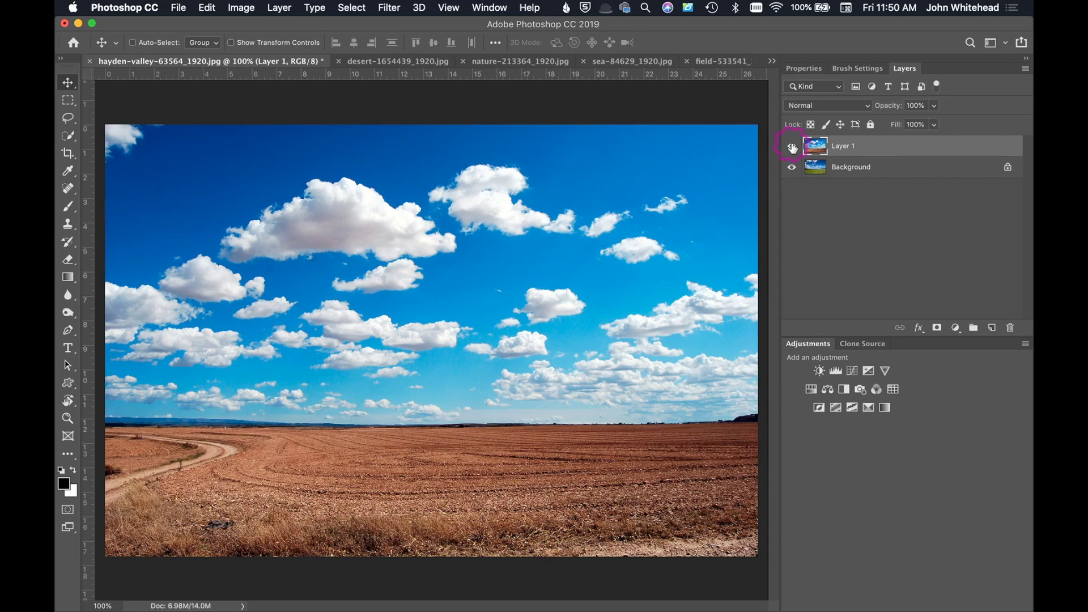
Drop Layer 1 to about 52% opacity, raise it to match the valley horizon, then restore 100% opacity.
left_click_drag(892, 105, 859, 106)
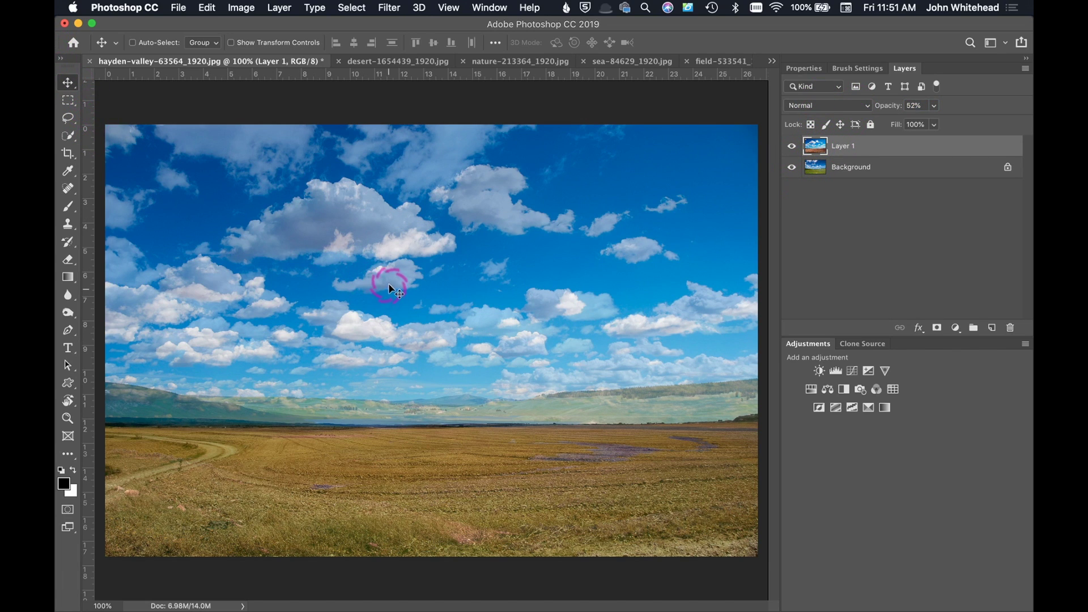
mouse_move(384, 281)
left_mouse_down()
mouse_move(382, 257)
mouse_move(386, 272)
left_mouse_up()
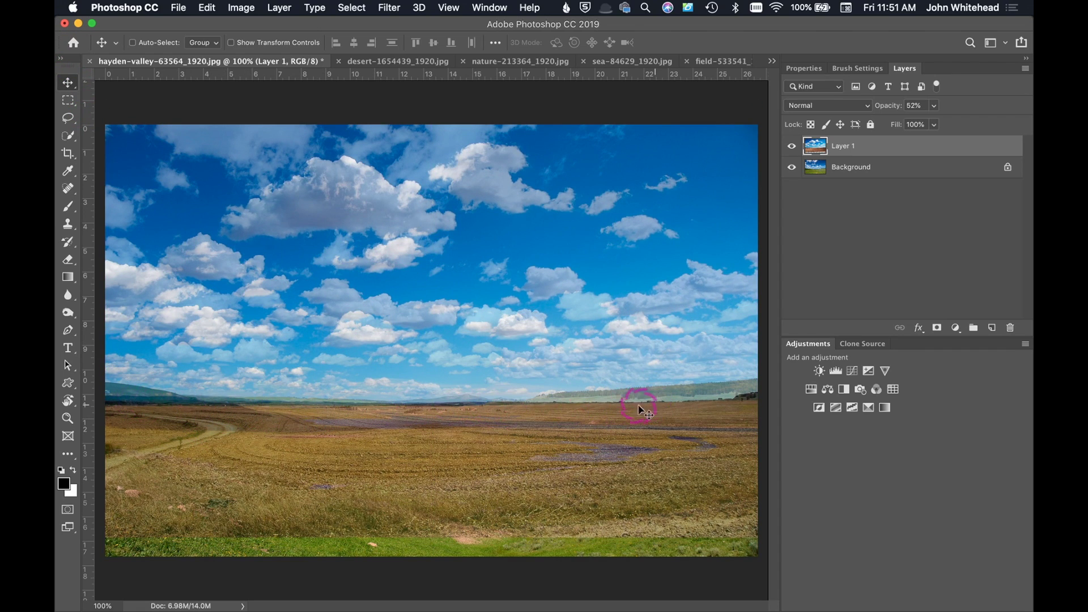
mouse_move(462, 330)
left_mouse_down()
mouse_move(462, 308)
mouse_move(457, 322)
left_mouse_up()
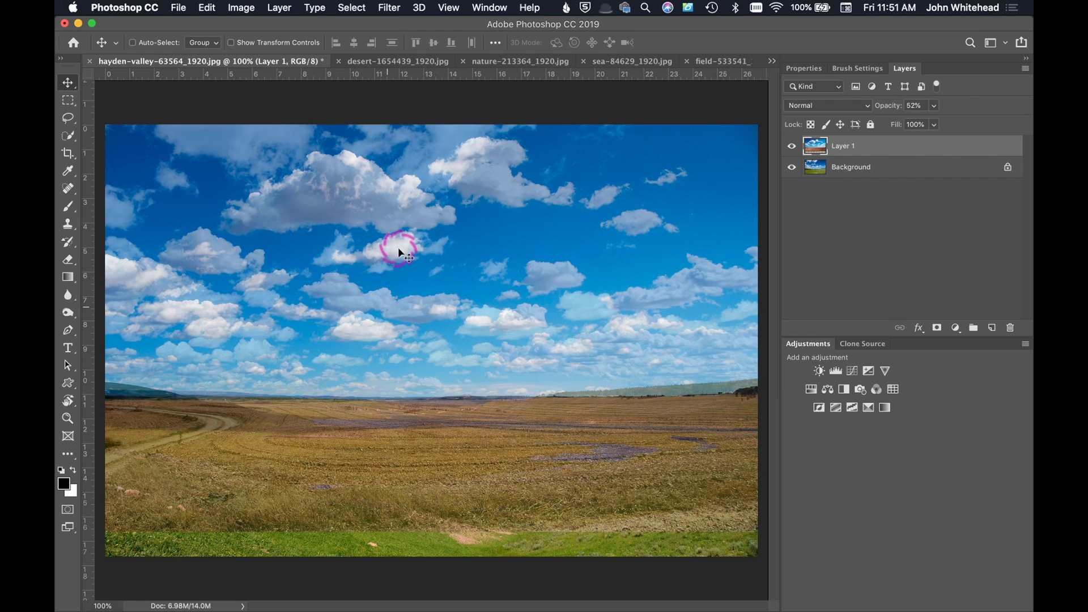
left_click_drag(885, 109, 1009, 109)
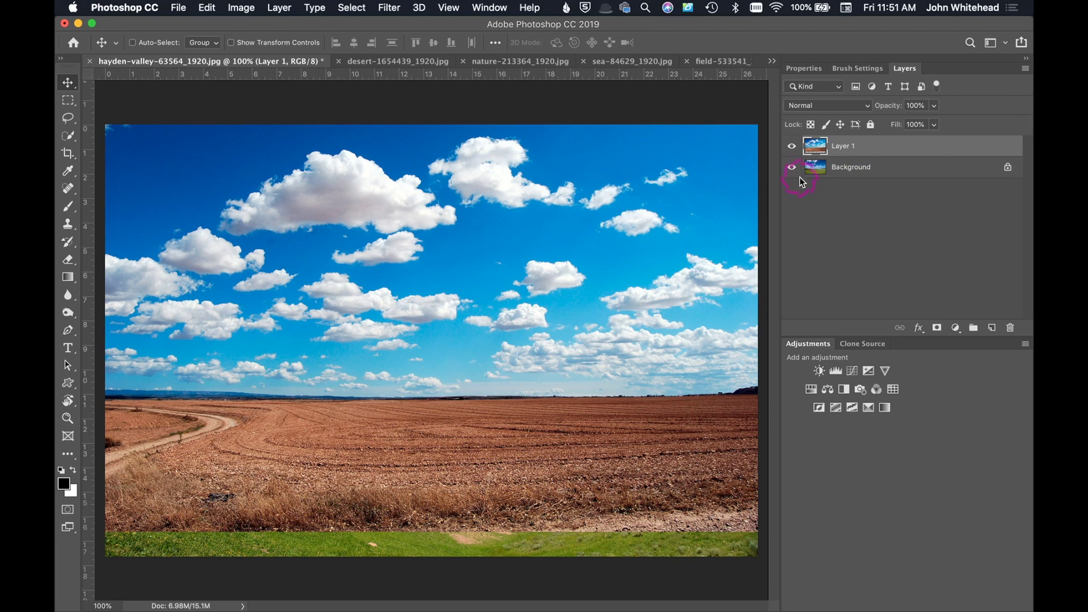
Toggle Layer 1 off and on to compare it with the valley, then pick the Gradient tool.
left_click(792, 146)
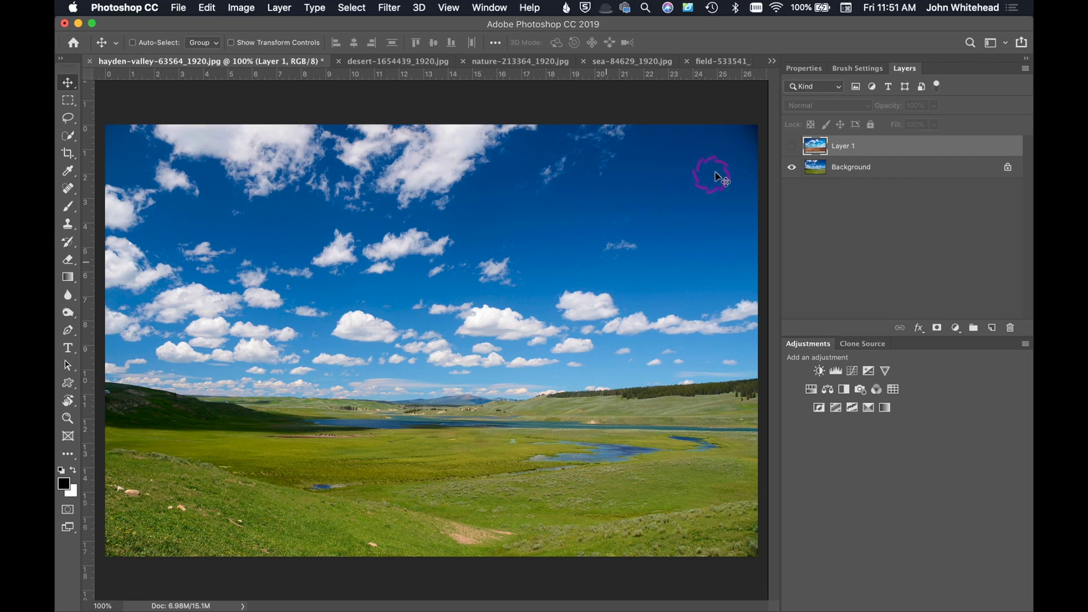
left_click(791, 147)
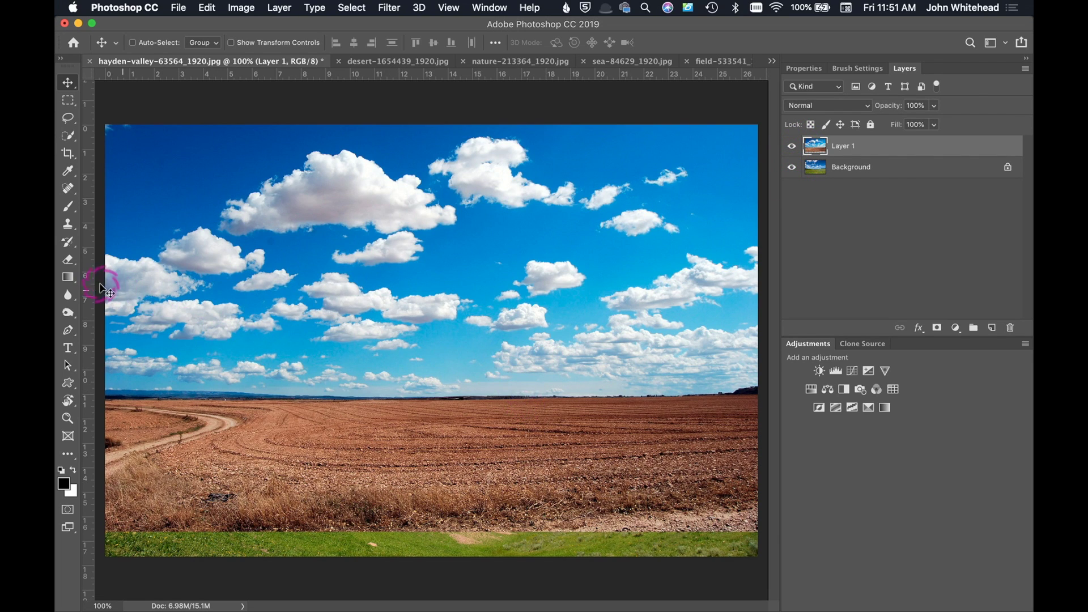
left_click(68, 282)
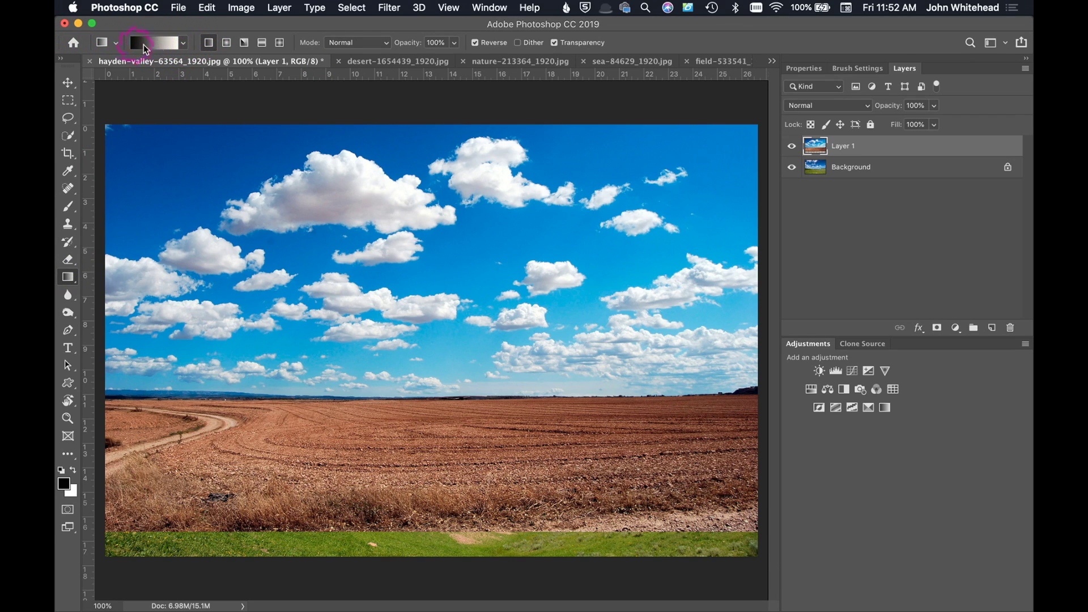
Choose the black-to-white gradient preset and test several gradients on Layer 1, undoing each one.
left_click(184, 43)
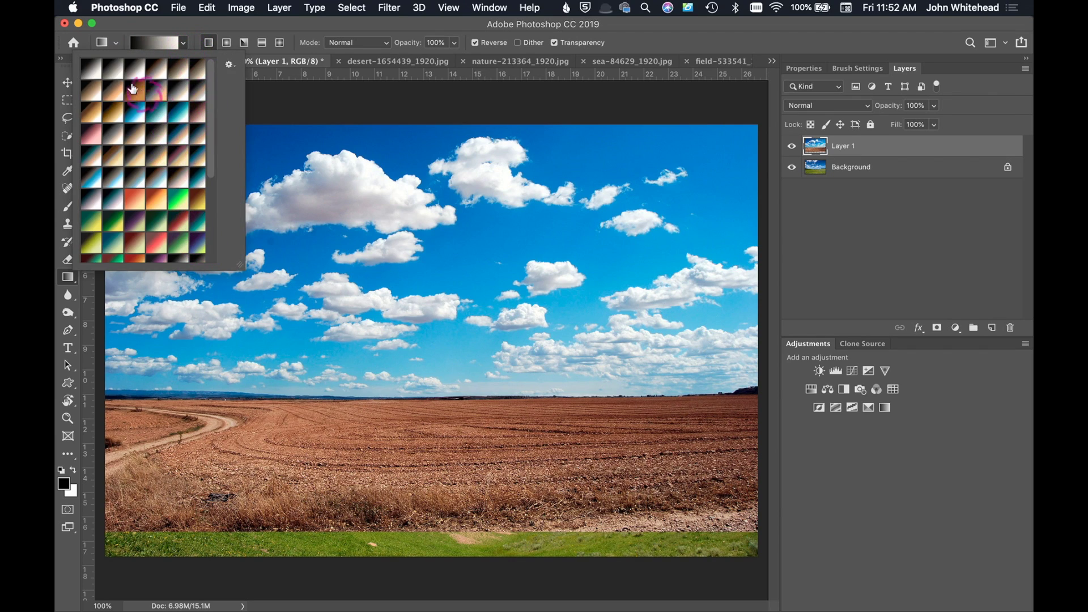
left_click(186, 43)
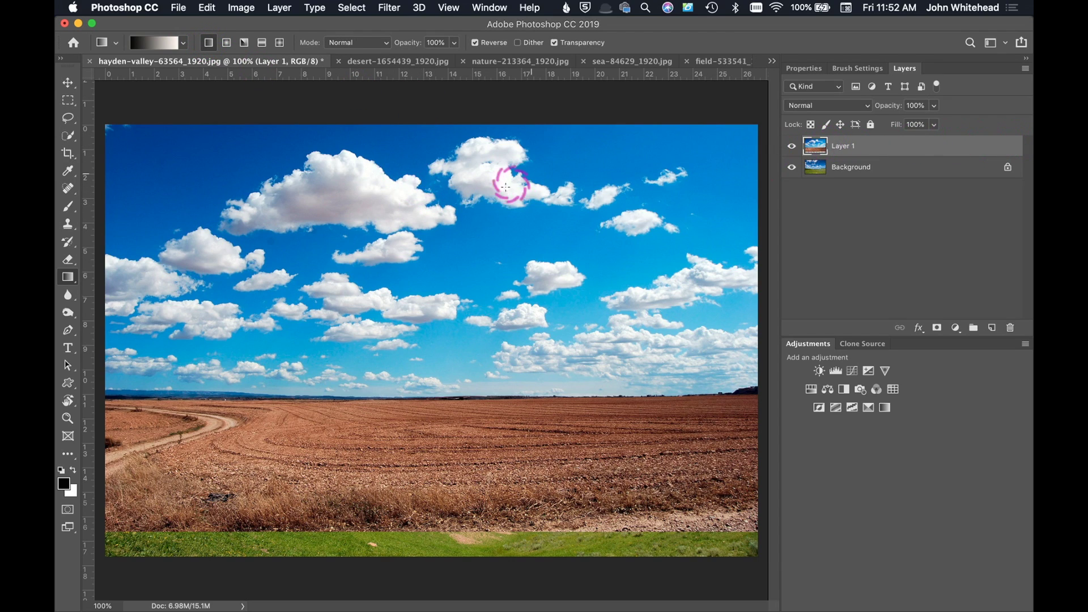
left_click_drag(422, 196, 424, 398)
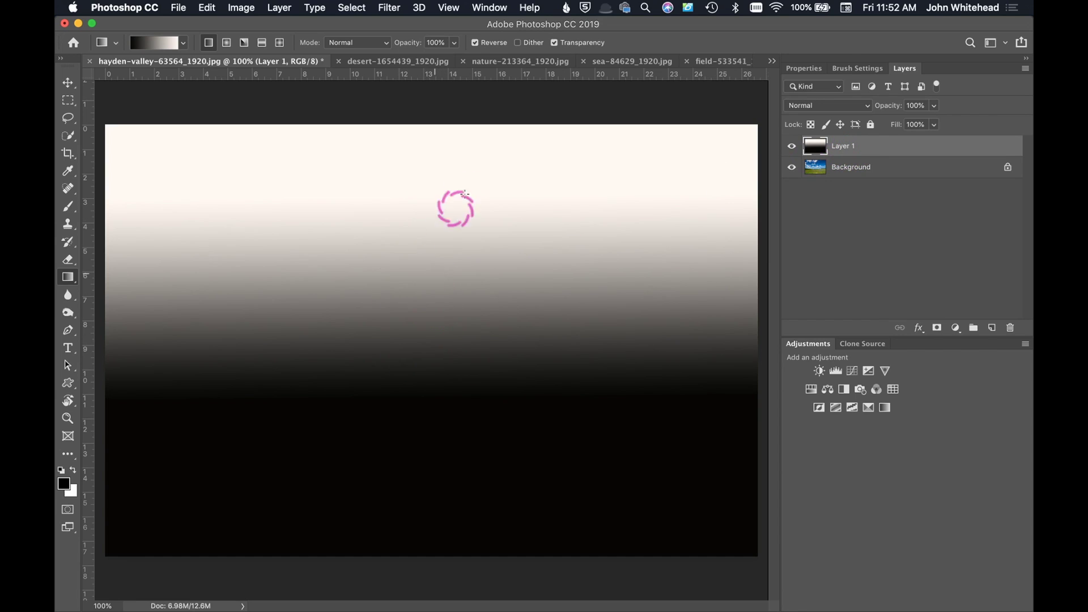
key("super+z")
left_click_drag(438, 292, 440, 344)
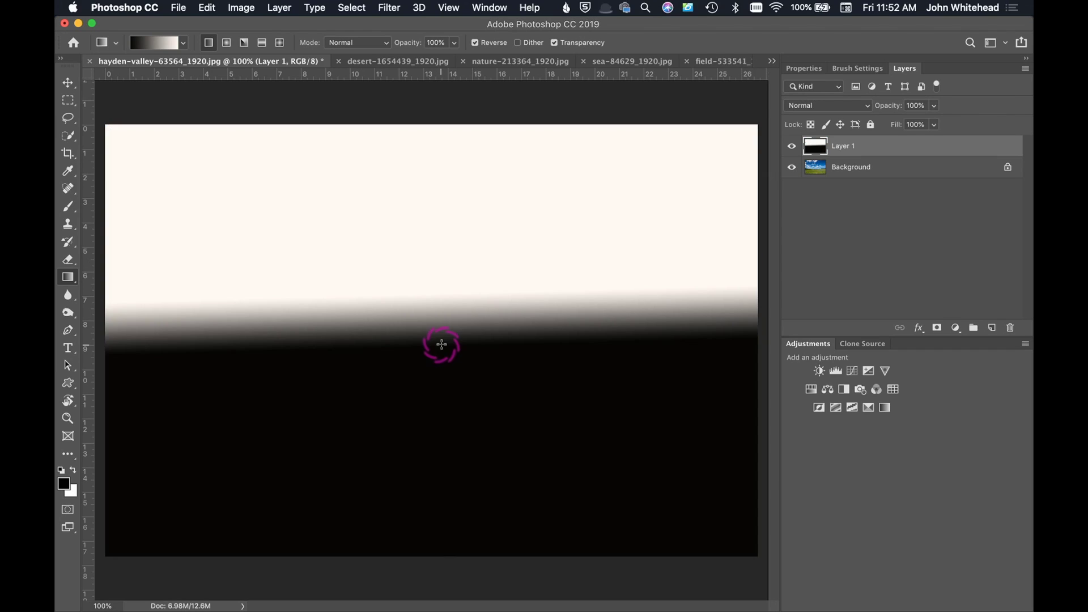
key("super+z")
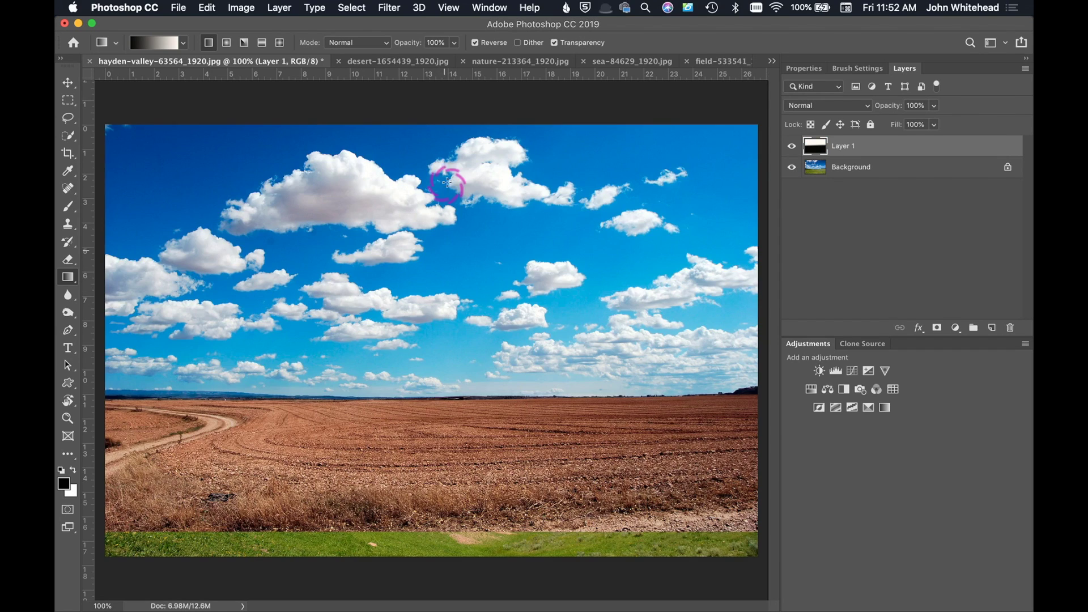
left_click_drag(446, 176, 442, 522)
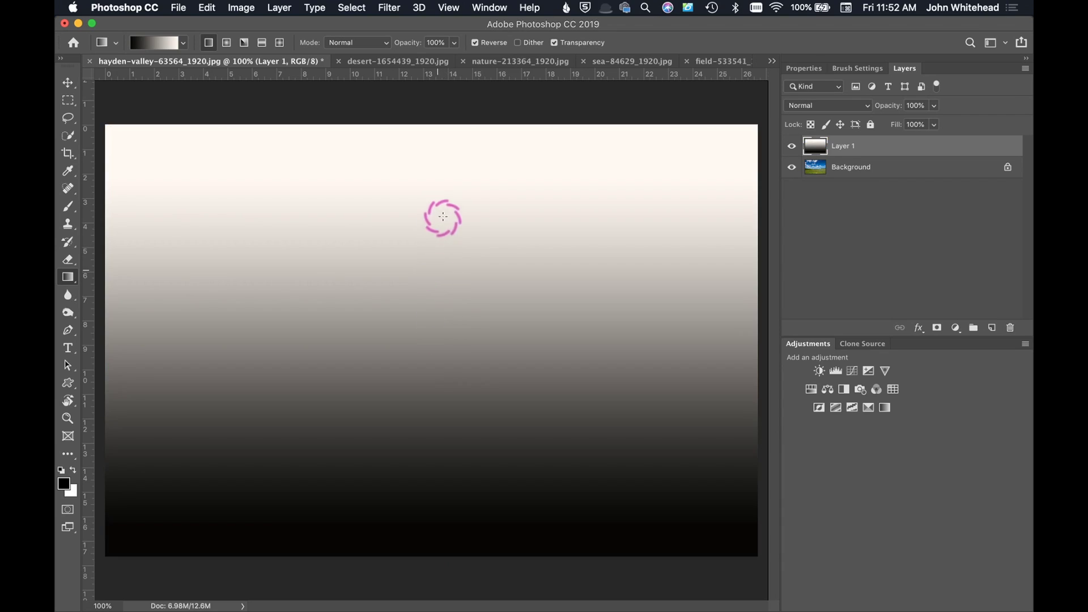
key("super+z")
left_click(818, 173)
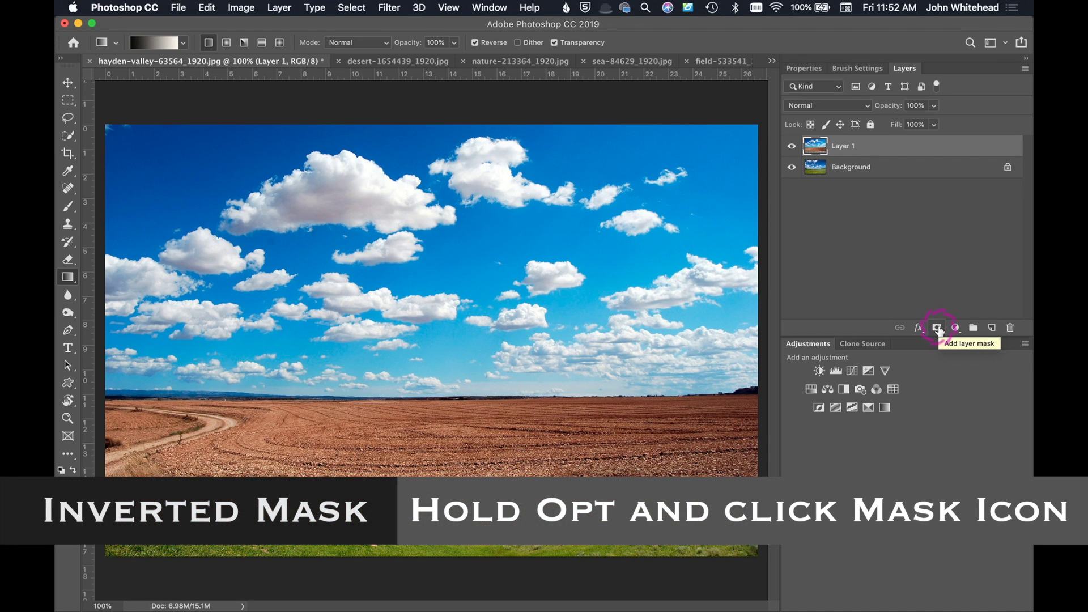
Add an inverted layer mask to Layer 1, draw a first mask gradient, and toggle visibility to compare skies.
left_click(937, 328, "alt")
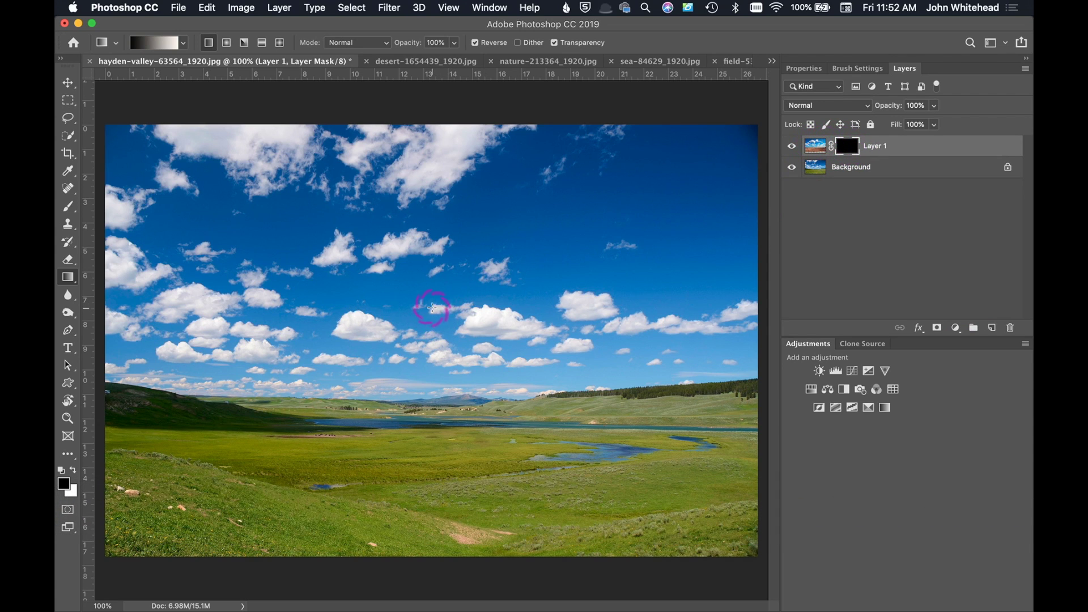
left_click_drag(433, 307, 434, 400)
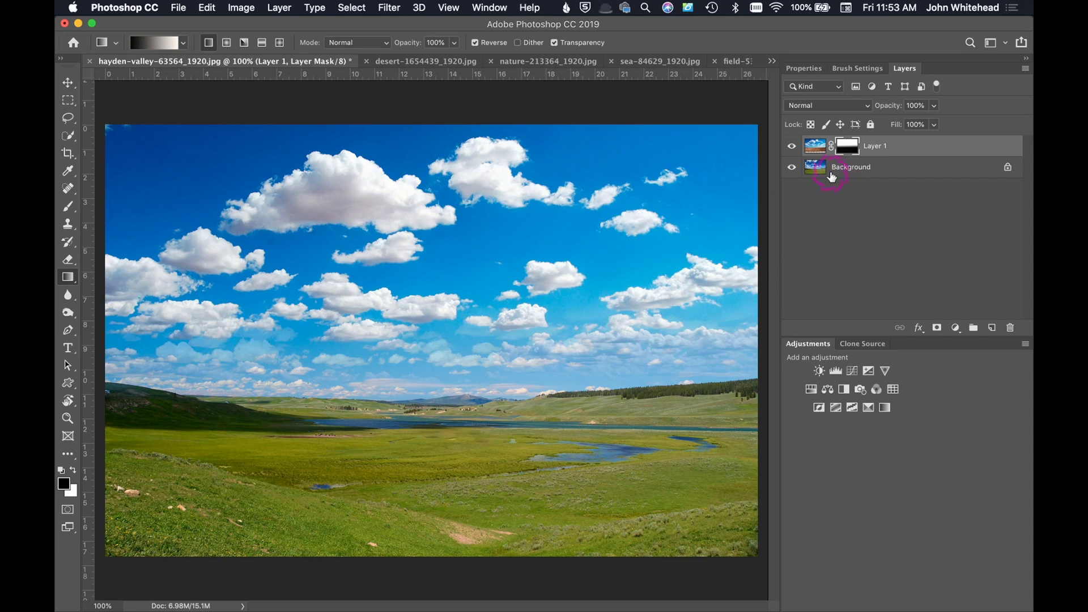
left_click(847, 147)
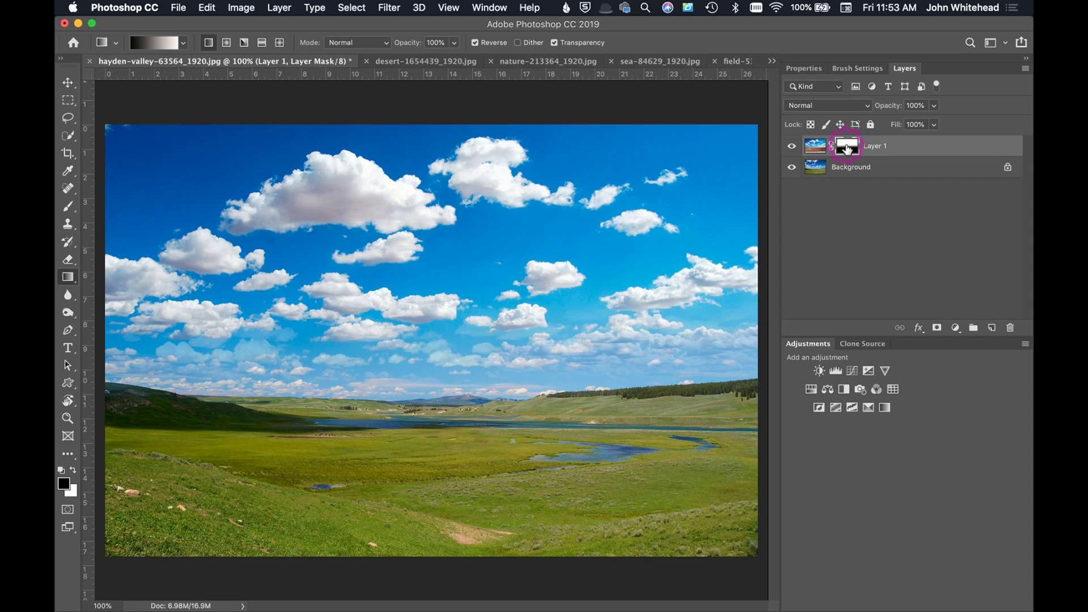
left_click(792, 147)
left_click(792, 146)
left_click(791, 147)
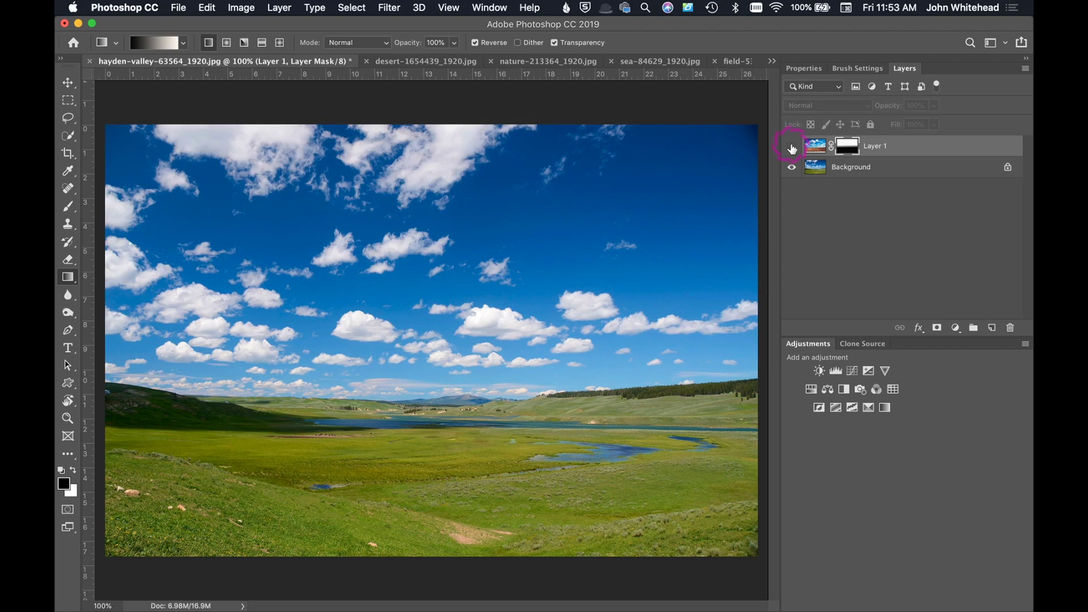
left_click(792, 147)
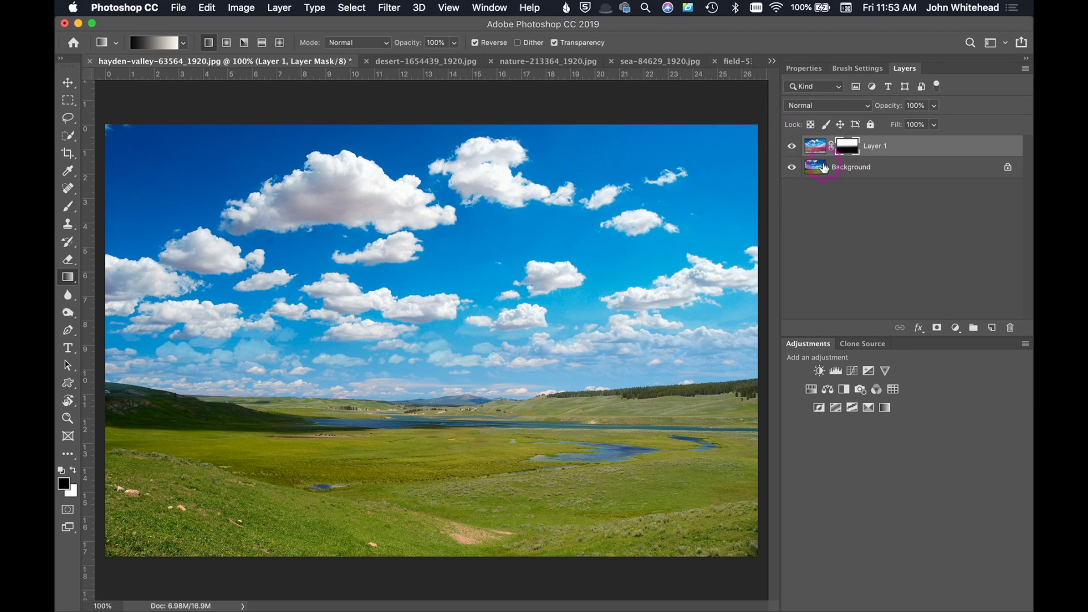
left_click(792, 147)
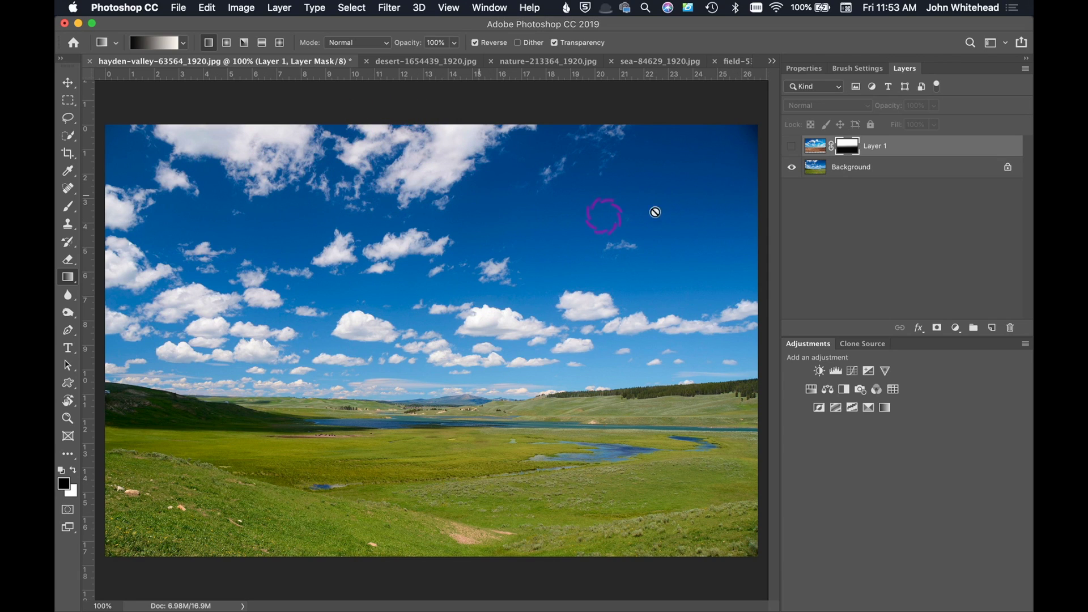
left_click(792, 147)
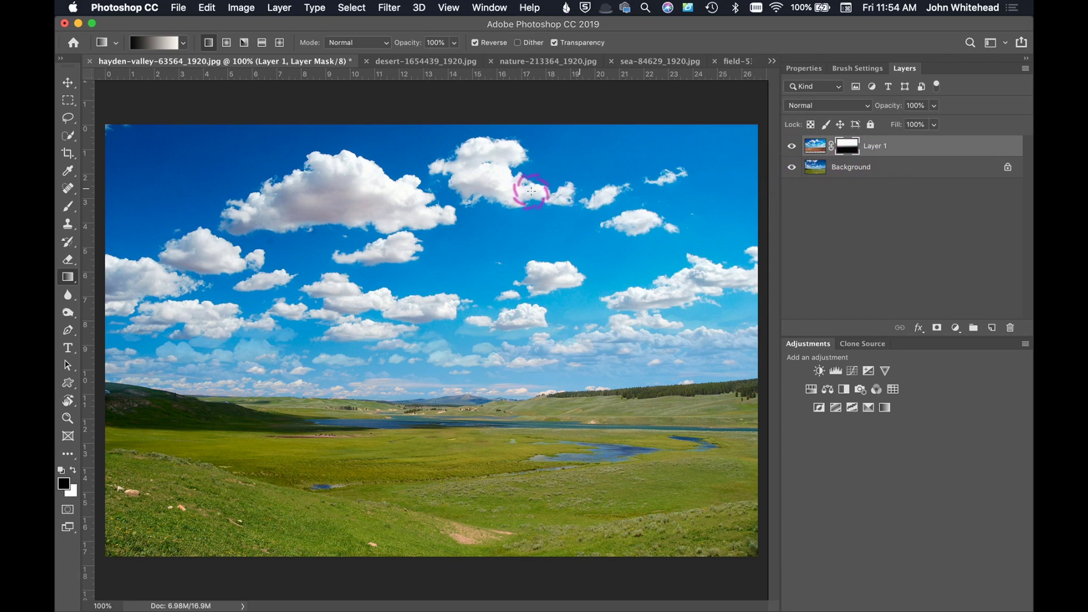
Redraw the mask gradient toward the horizon for a smoother clouds-to-grassland blend.
left_click_drag(425, 246, 425, 406)
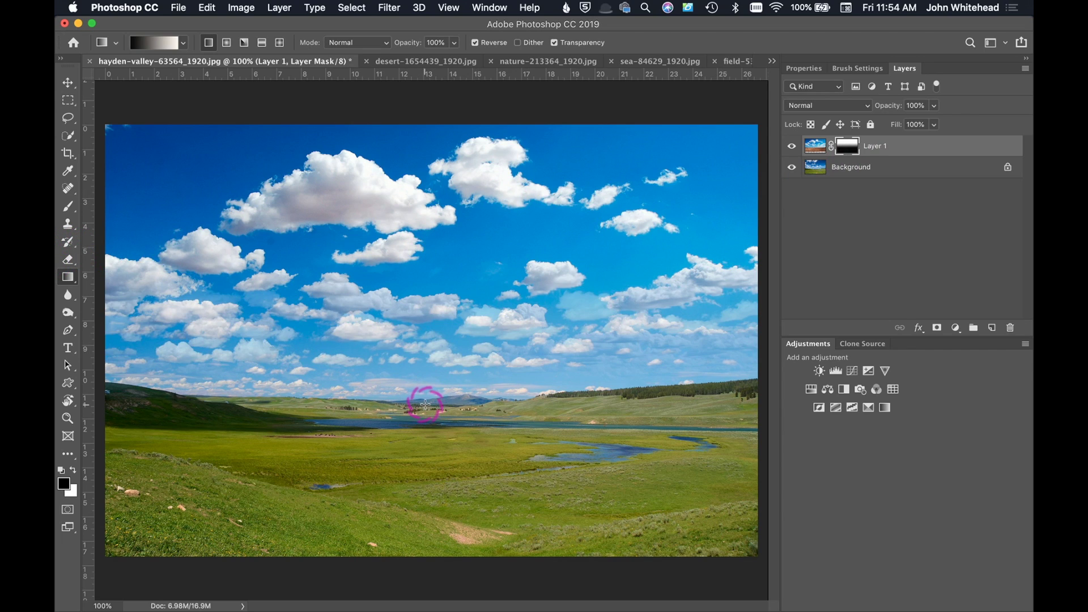
left_click(885, 146)
left_click_drag(470, 306, 527, 314)
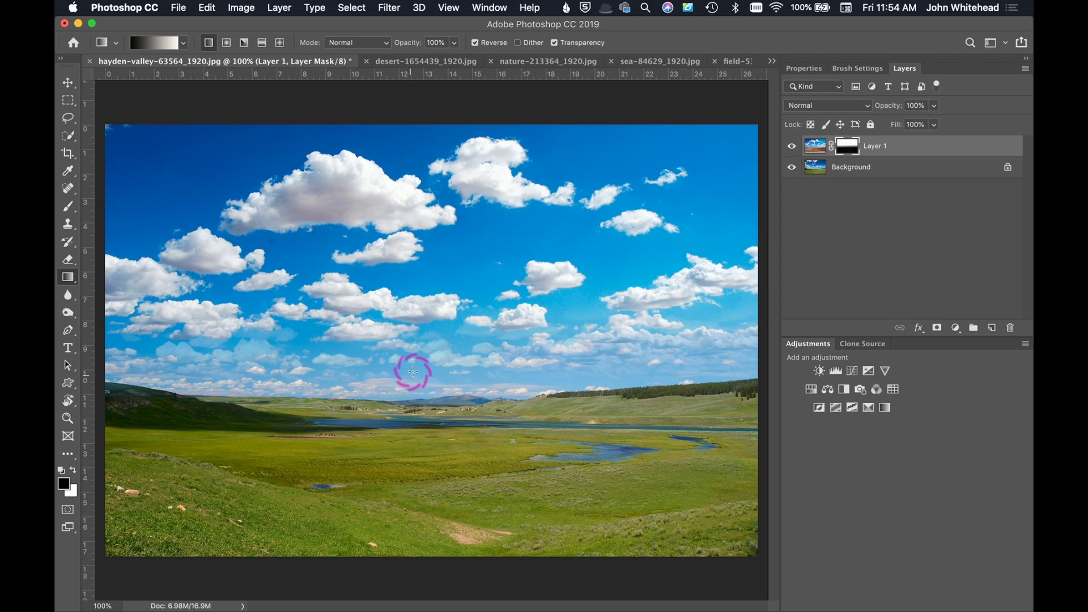
left_click_drag(425, 358, 425, 401)
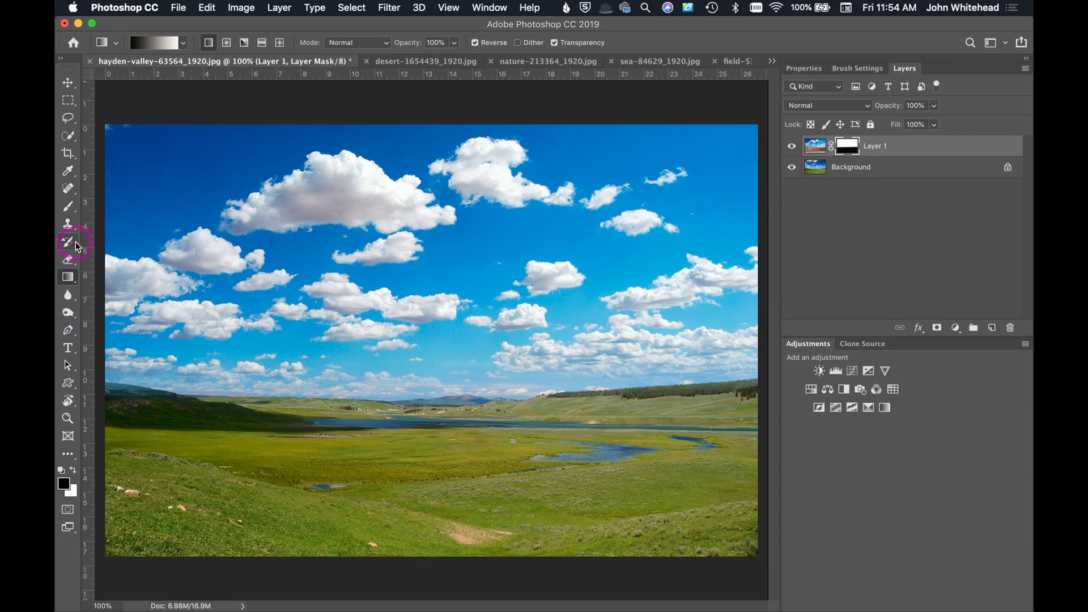
Select the Brush tool and shrink it from 124 px to 70 px.
left_click(68, 206)
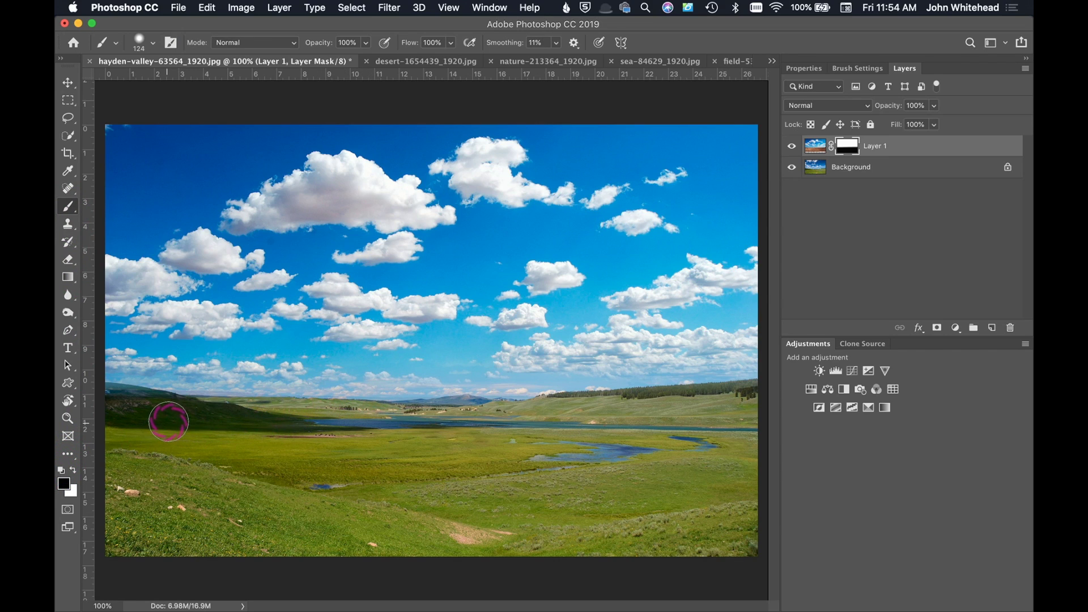
left_click_drag(165, 420, 146, 416)
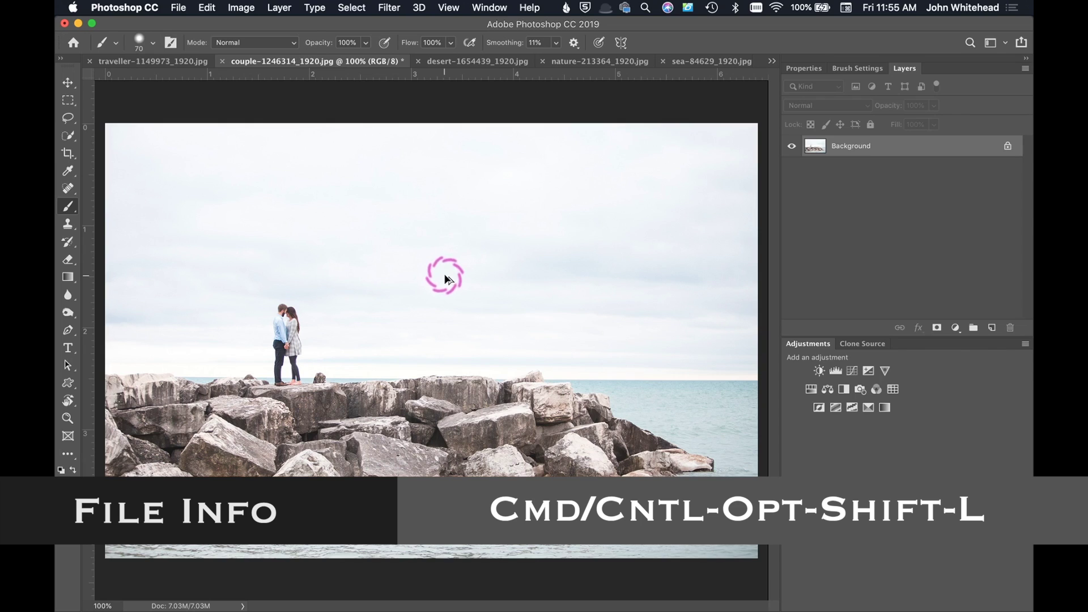
key("super+alt+shift+l")
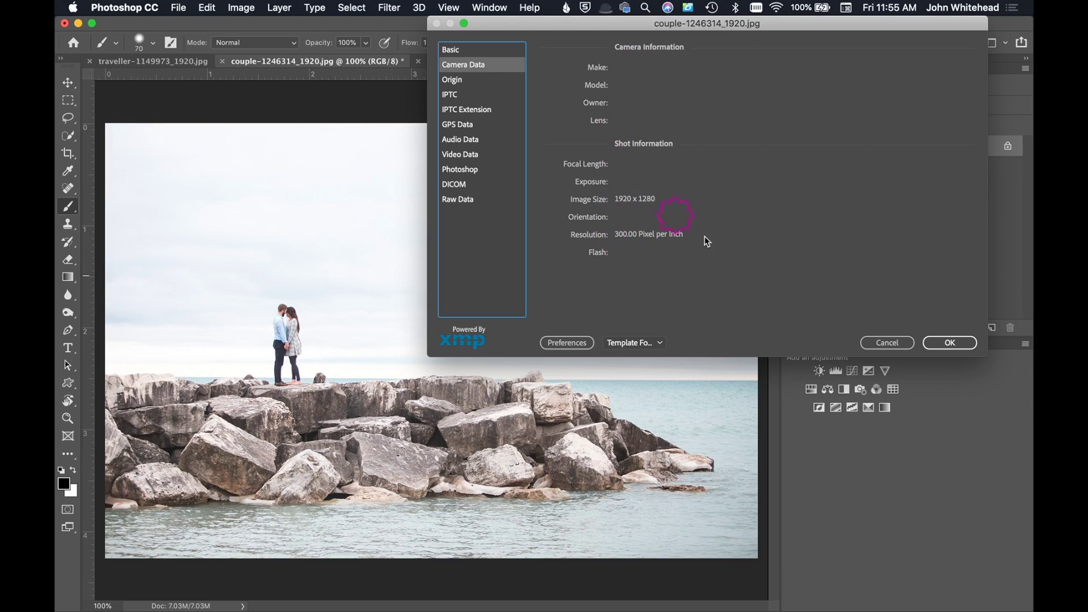
left_click(962, 344)
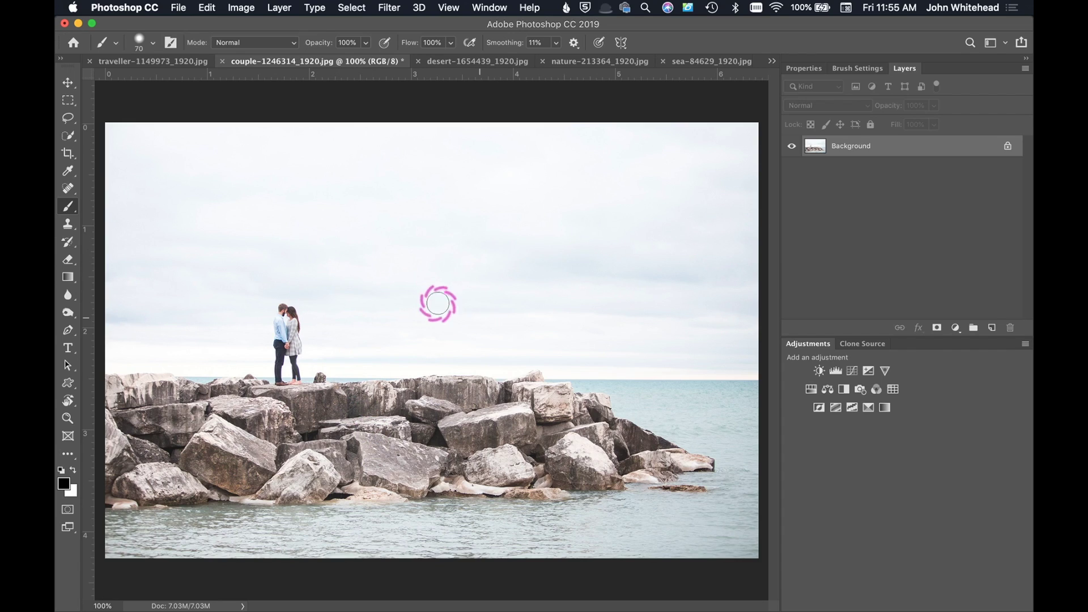
Browse the desert and field photos, settle on sea-84629_1920.jpg, and switch to the Move tool.
left_click(464, 62)
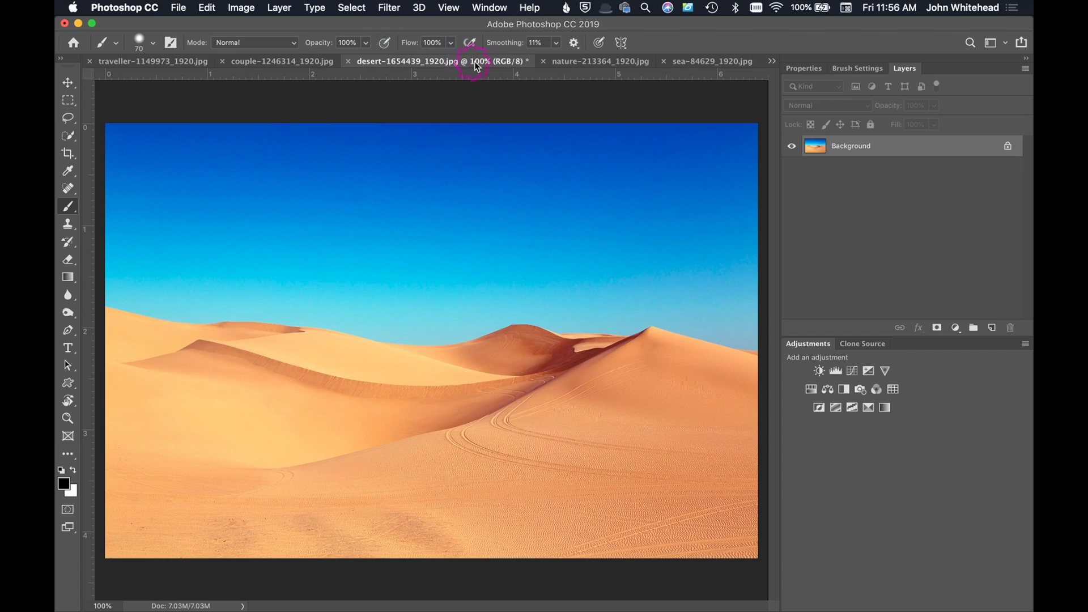
left_click(584, 60)
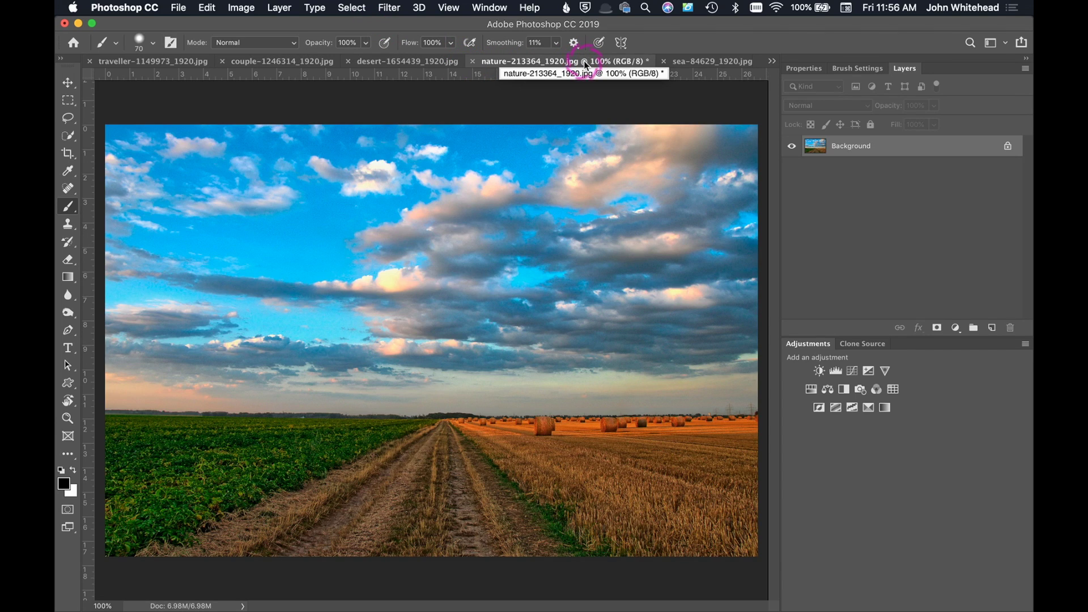
left_click(686, 61)
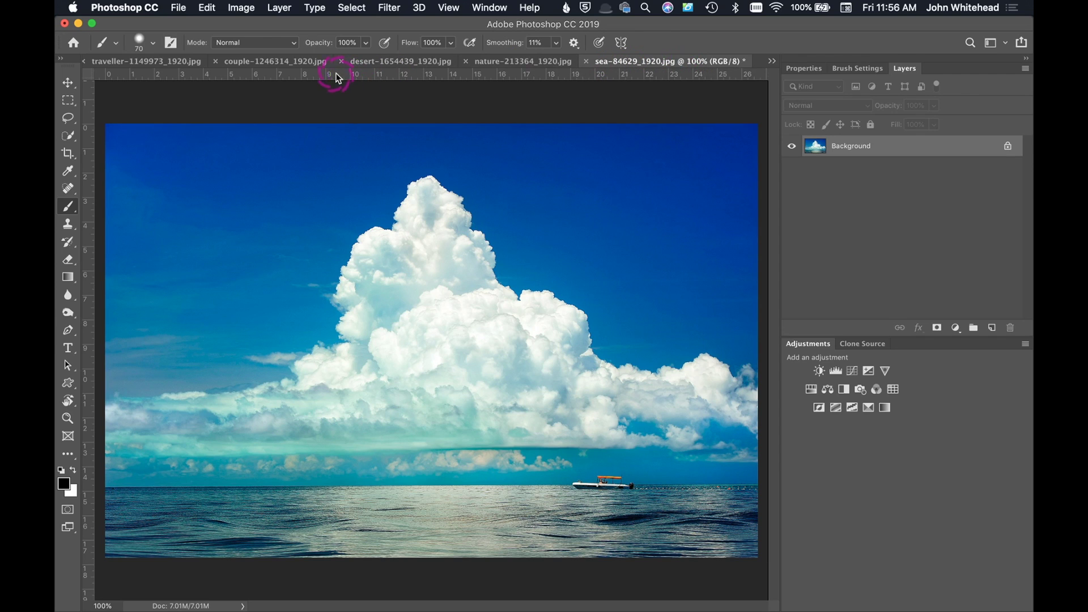
left_click(291, 63)
left_click(721, 64)
left_click(68, 84)
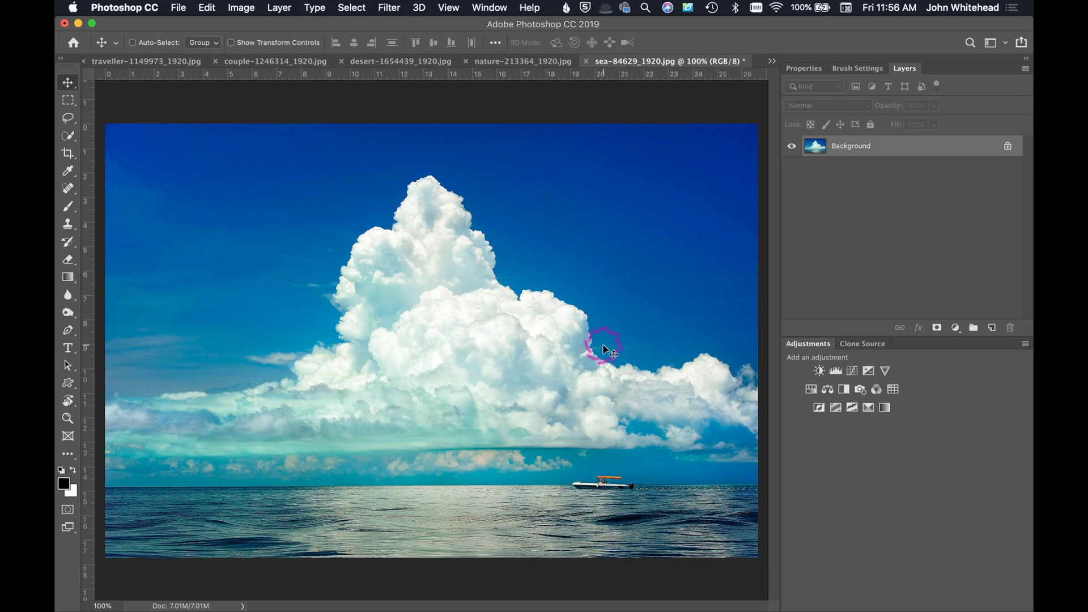
Drop the sea image into couple-1246314_1920.jpg as Layer 1 and lower its opacity to 72%.
left_click(305, 63)
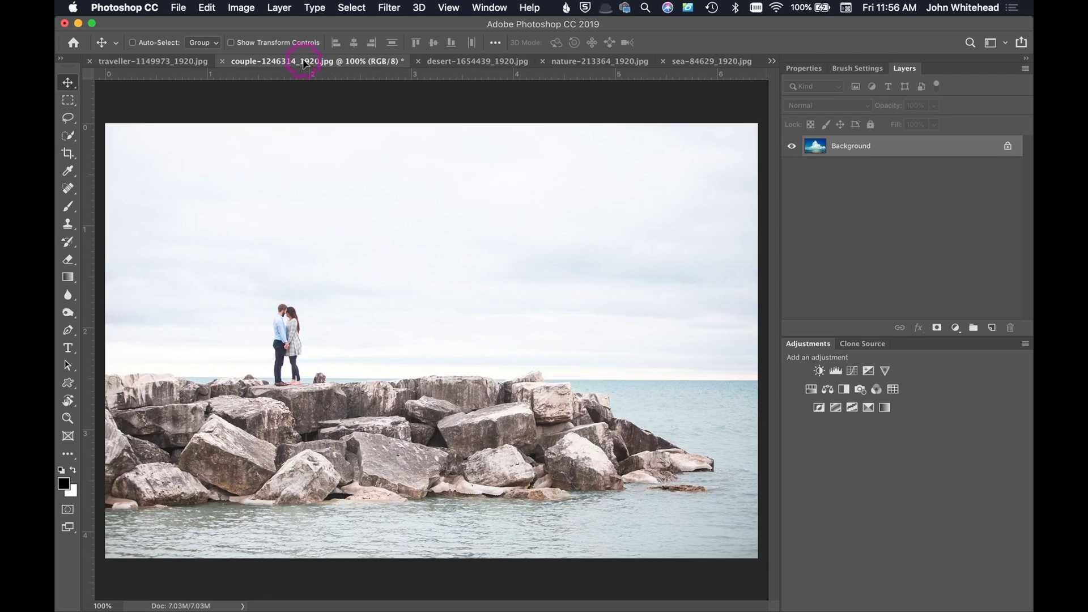
left_click_drag(419, 260, 419, 260)
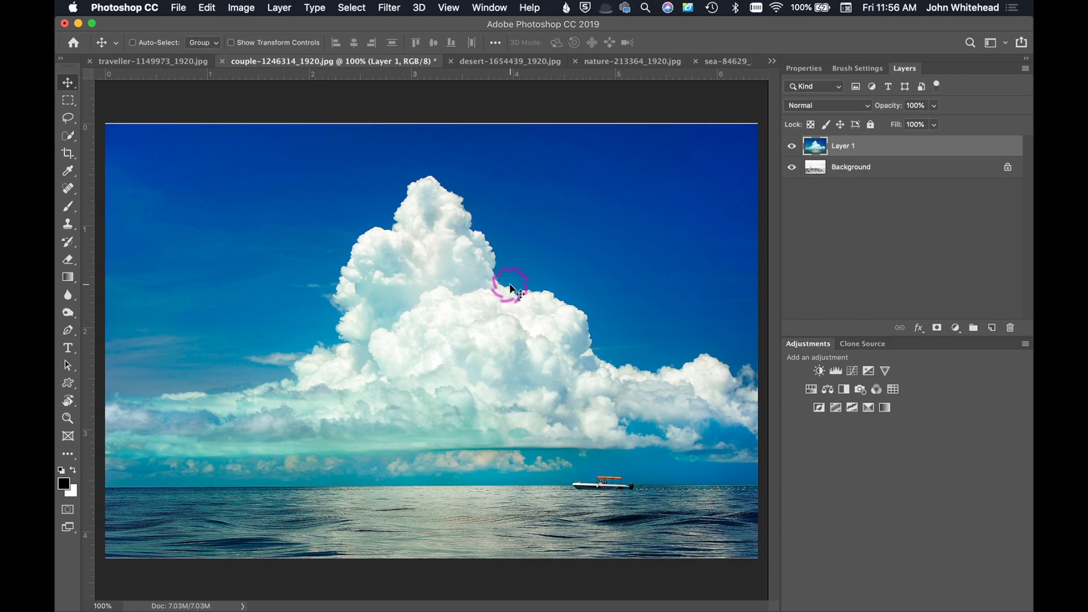
left_click(875, 108)
left_click_drag(846, 112, 870, 111)
left_click(426, 415)
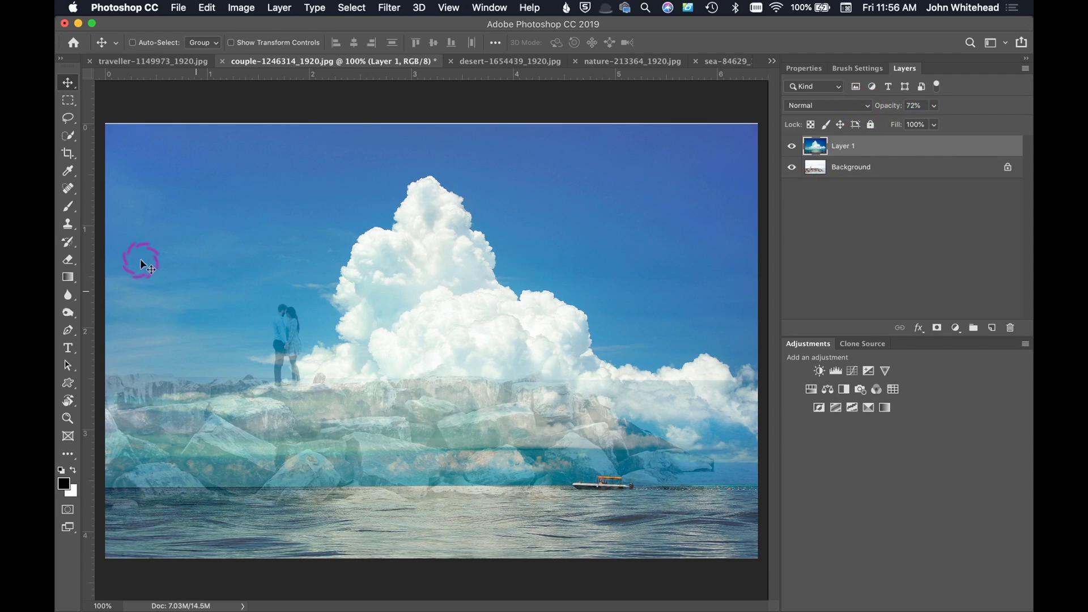
Move Layer 1 up and slightly left to expose the rocks, then restore 100% opacity.
left_click_drag(432, 333, 442, 278)
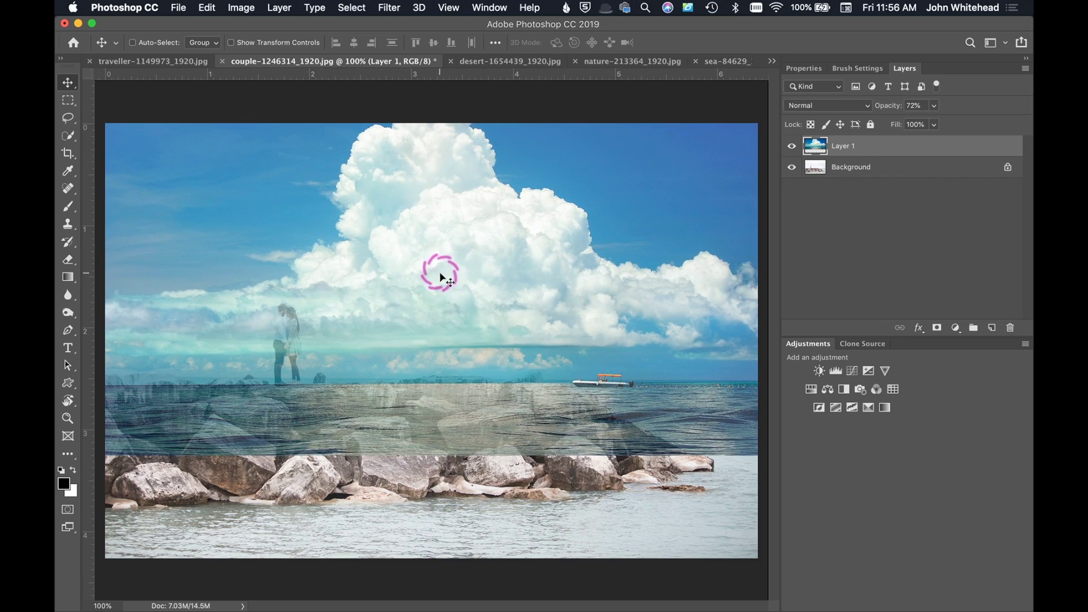
left_click(816, 167)
key("Return")
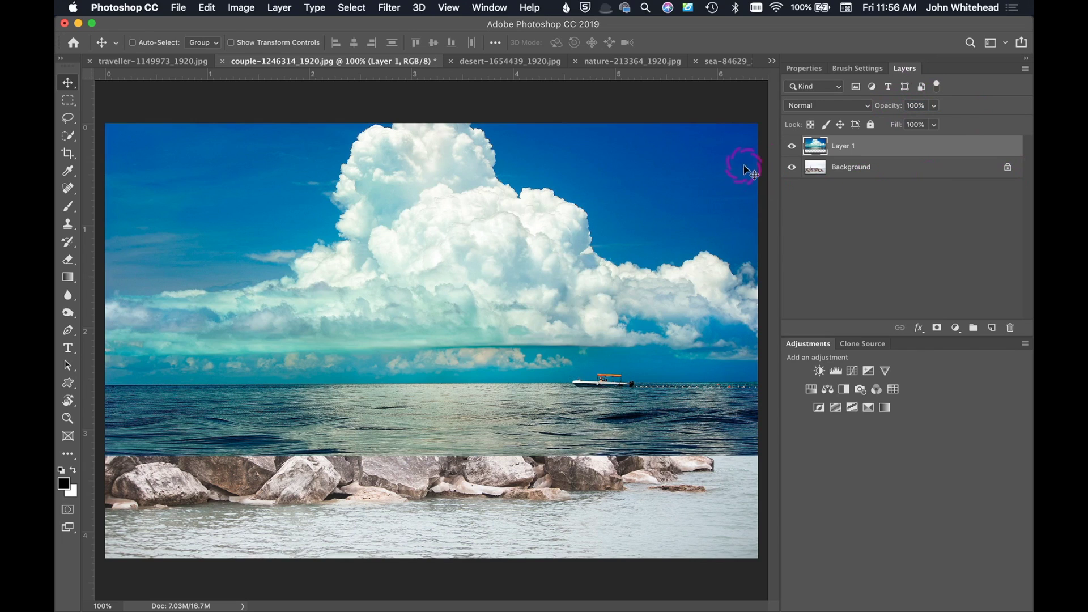
Give Layer 1 an inverted mask and drag a top-down gradient fading the cumulus sky into the horizon.
left_click(937, 332, "alt")
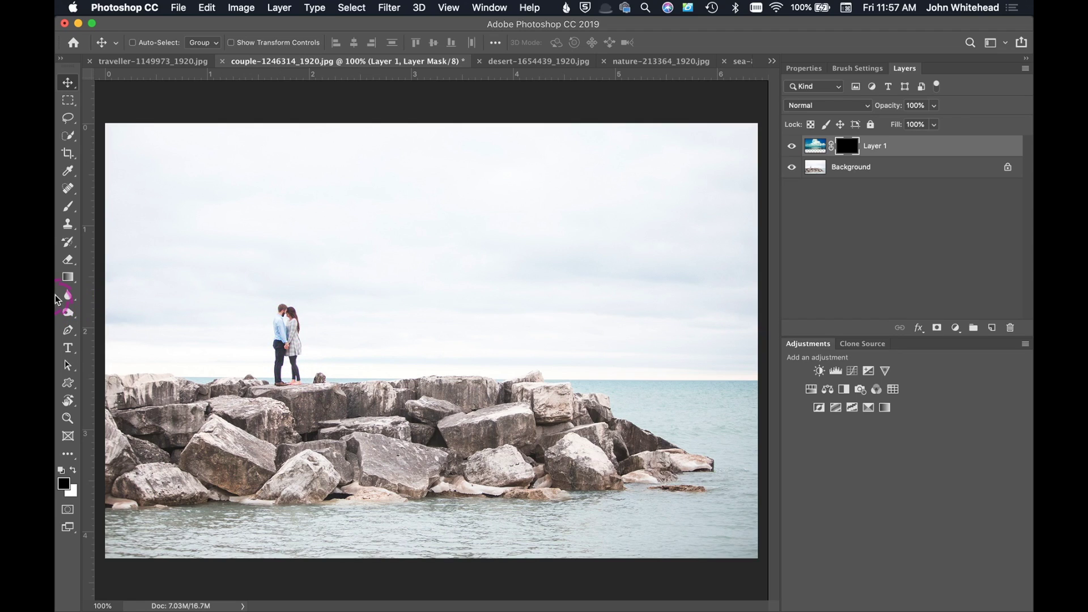
left_click(68, 277)
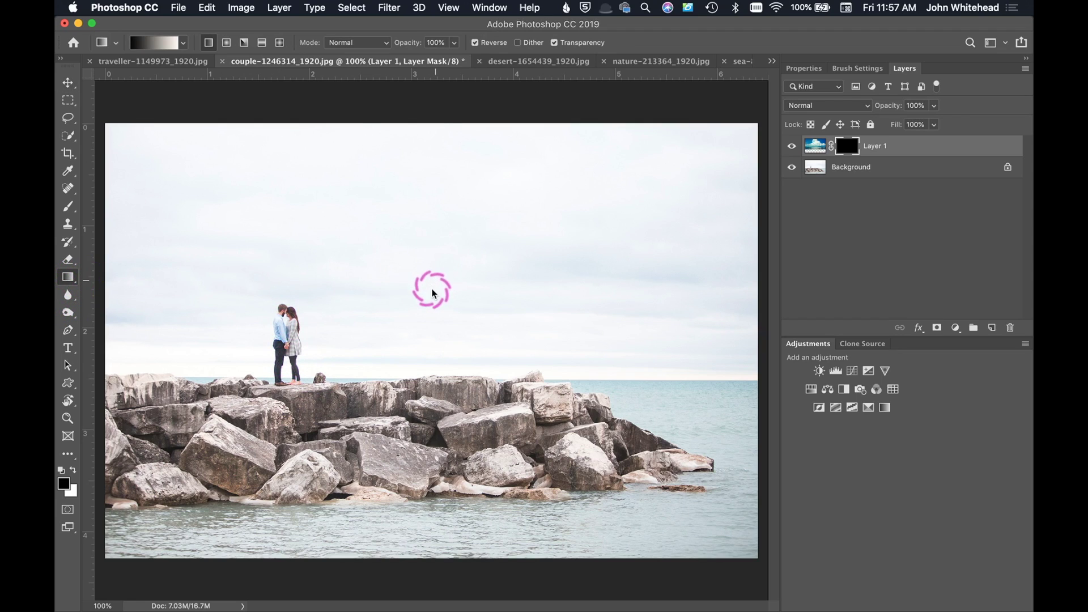
left_click_drag(430, 292, 446, 376)
key("super+z")
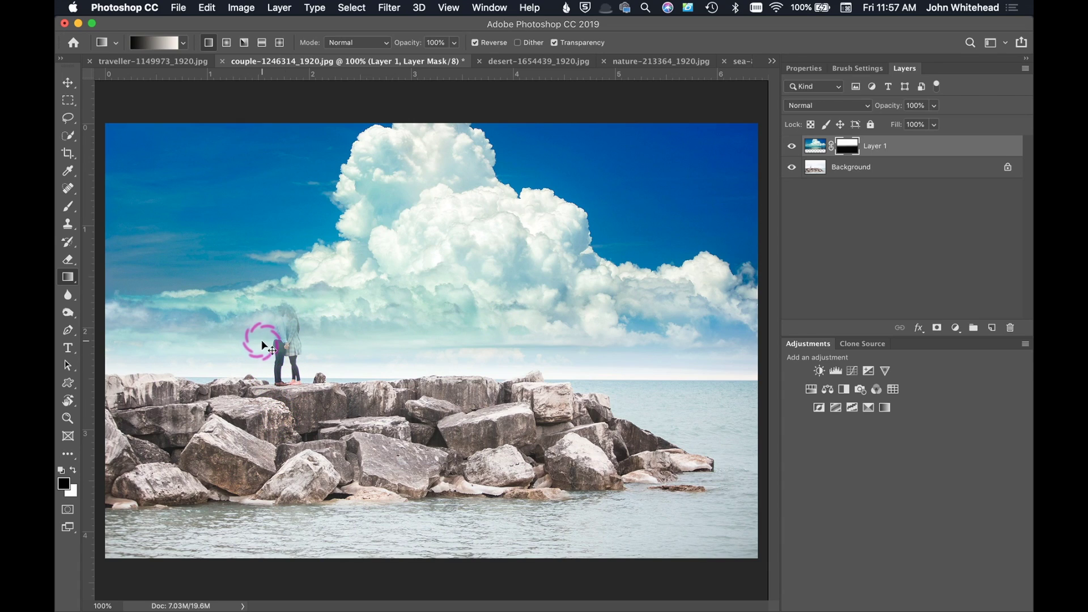
key("super+i")
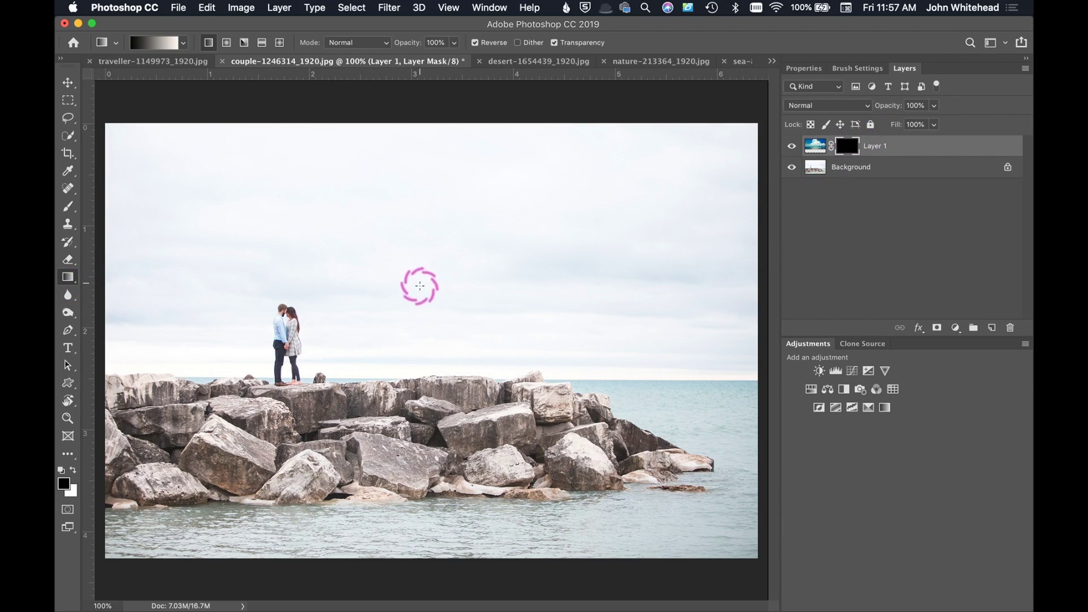
left_click_drag(420, 284, 420, 377)
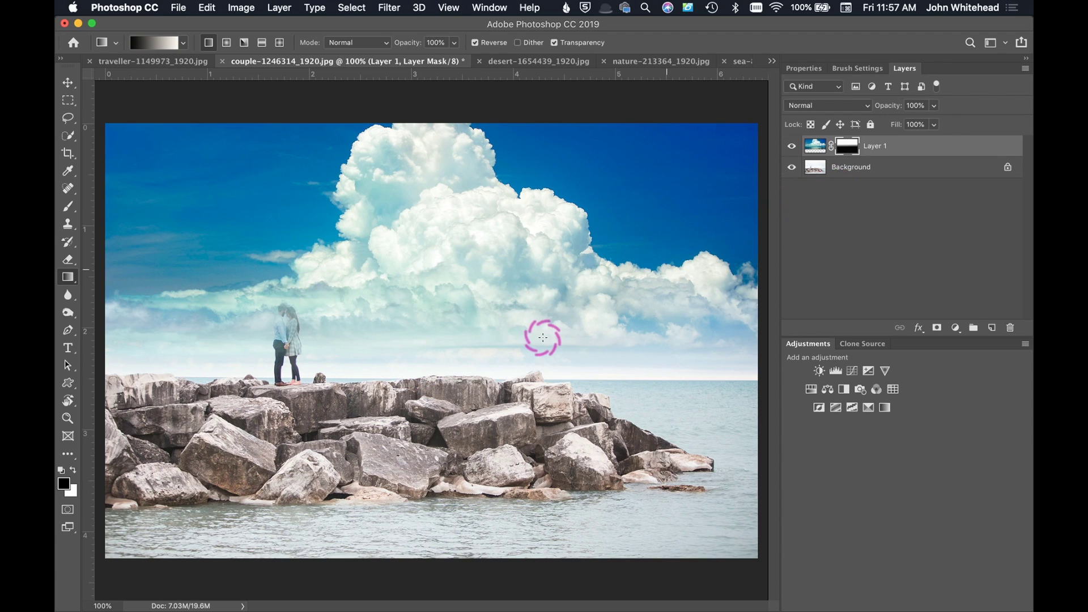
Zoom in on the couple and paint black at brush size 20 over the man's shirt and arm on Layer 1's mask.
key("super+plus")
key("super+plus")
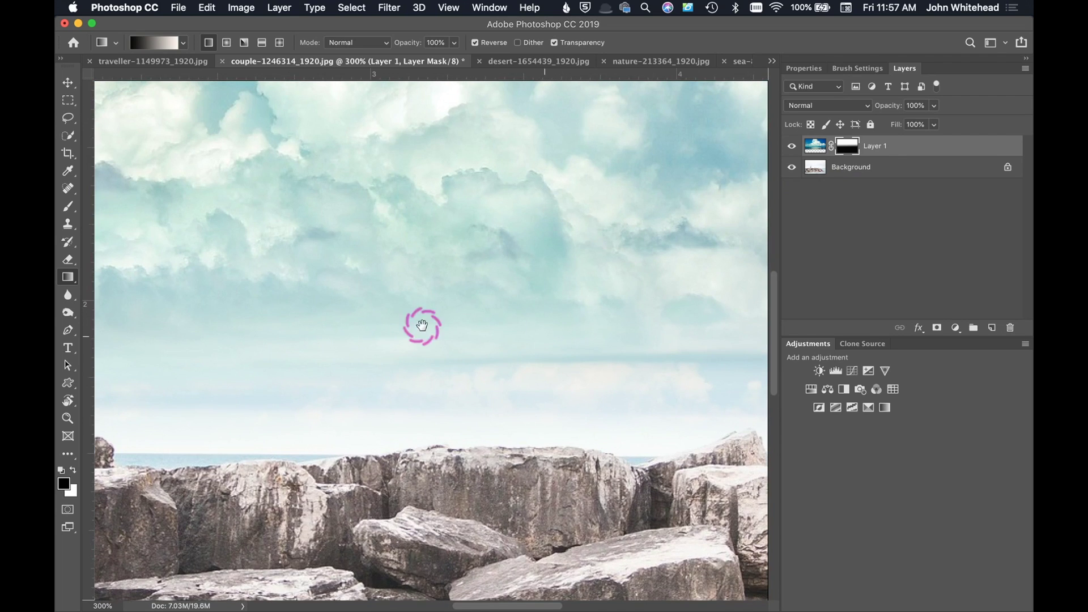
left_click_drag(371, 344, 559, 388)
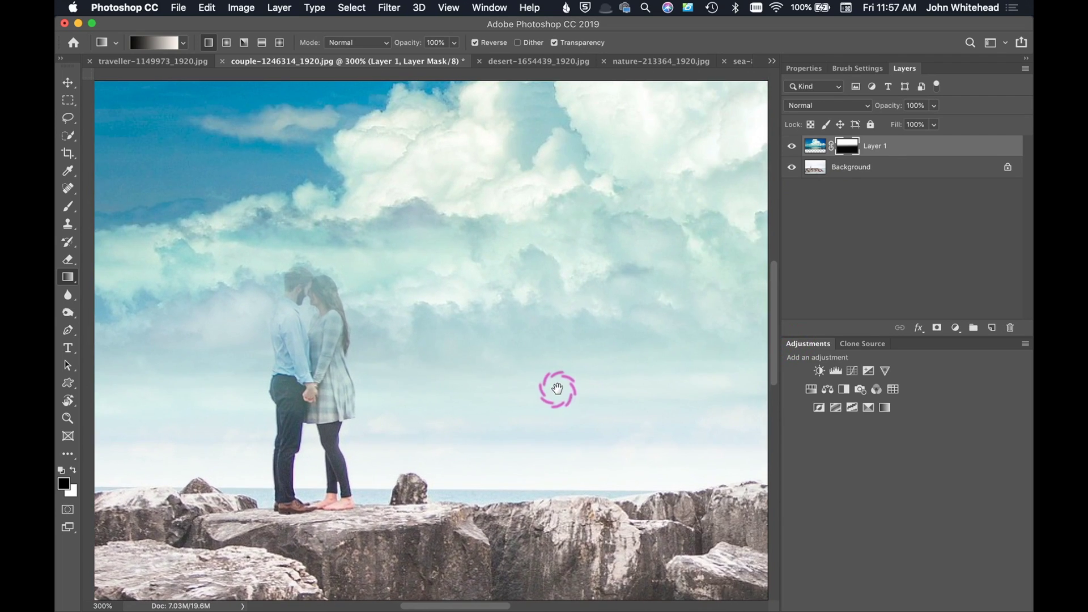
key("super+plus")
key("super+plus")
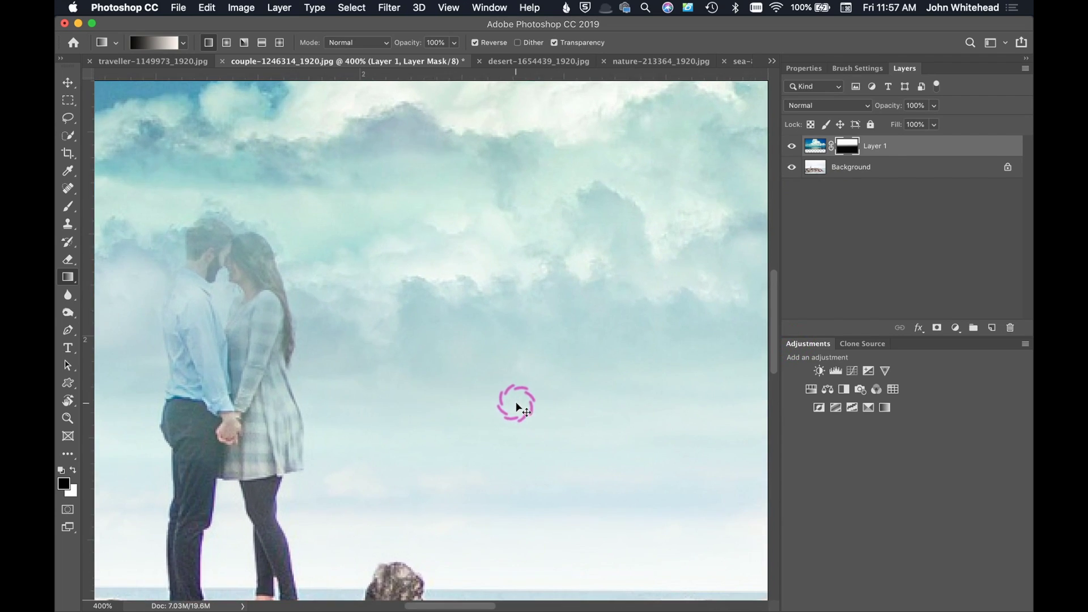
left_click_drag(313, 339, 484, 221)
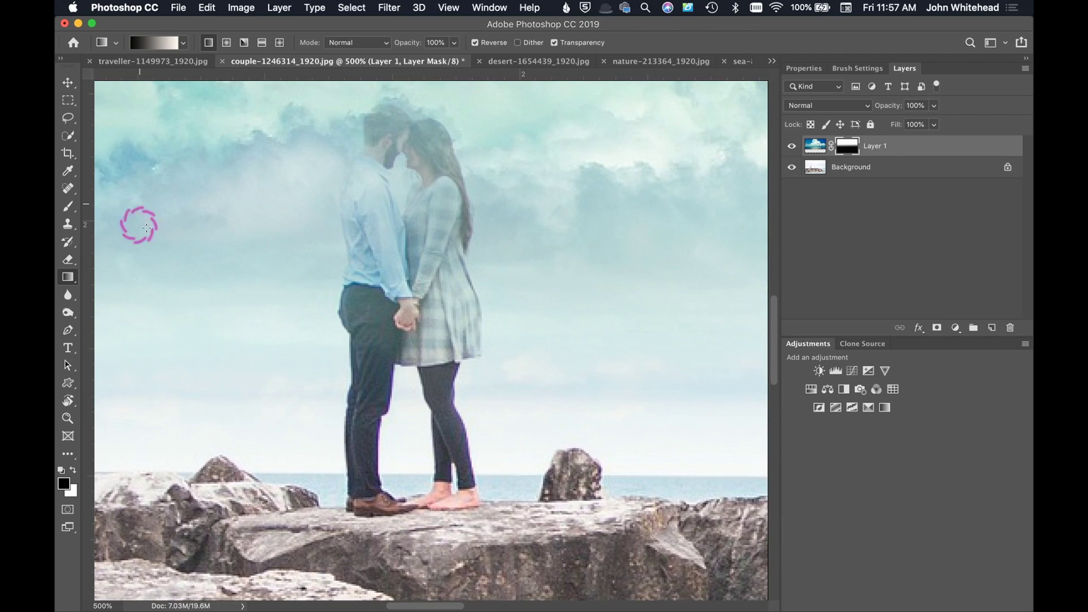
left_click(64, 209)
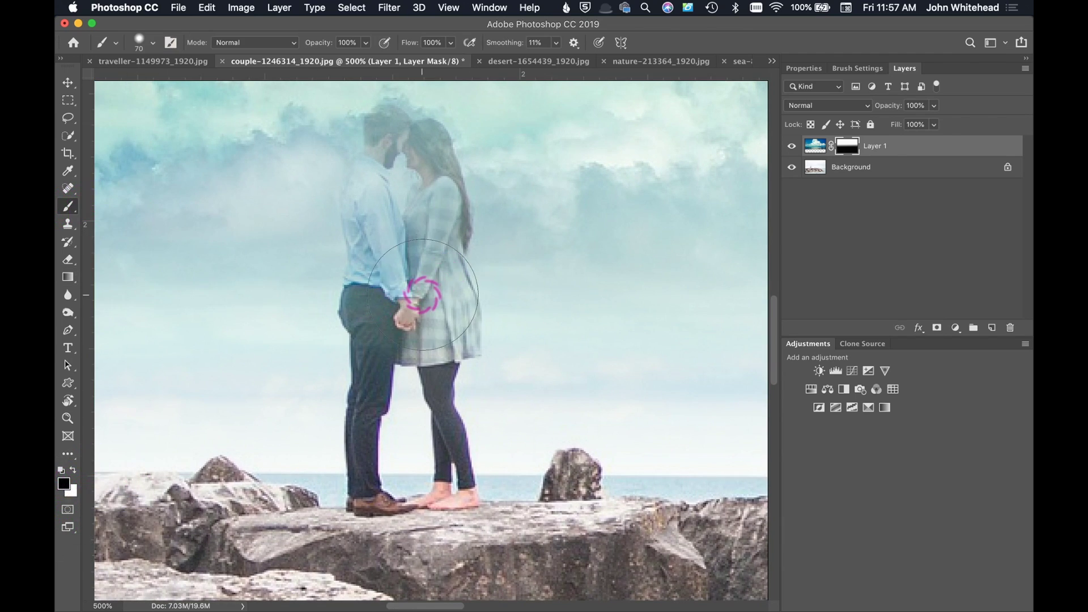
left_click_drag(422, 295, 334, 287)
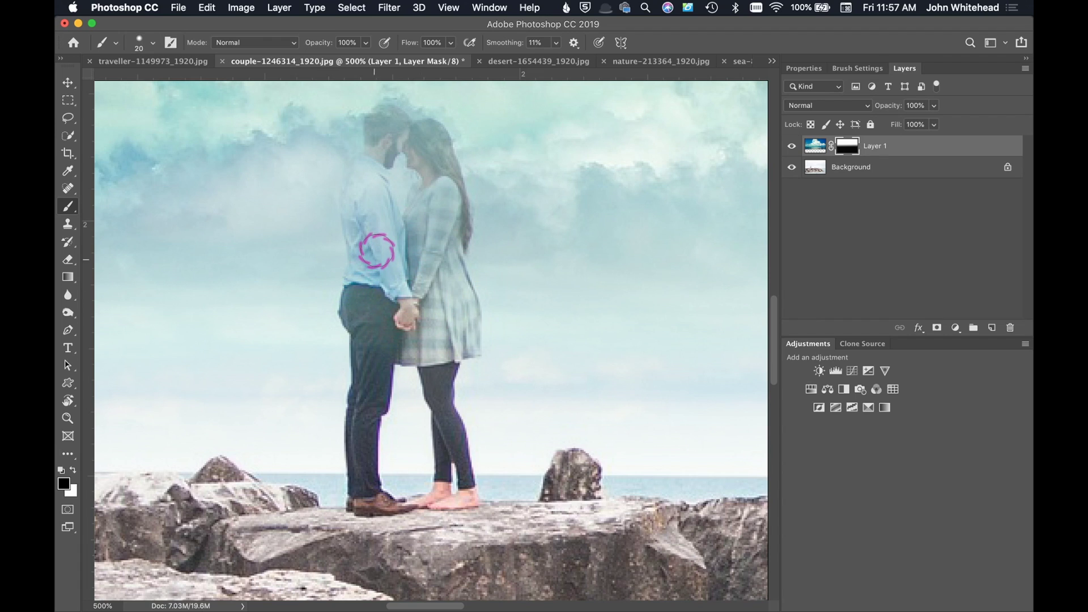
mouse_move(376, 251)
left_mouse_down()
mouse_move(372, 281)
mouse_move(362, 171)
mouse_move(387, 116)
mouse_move(382, 147)
mouse_move(381, 125)
mouse_move(407, 141)
mouse_move(436, 136)
mouse_move(450, 214)
mouse_move(421, 146)
mouse_move(438, 194)
mouse_move(418, 250)
mouse_move(433, 190)
mouse_move(465, 338)
mouse_move(447, 352)
mouse_move(407, 352)
mouse_move(426, 268)
mouse_move(396, 240)
mouse_move(369, 177)
mouse_move(385, 118)
mouse_move(358, 215)
mouse_move(370, 184)
mouse_move(354, 315)
mouse_move(382, 213)
left_mouse_up()
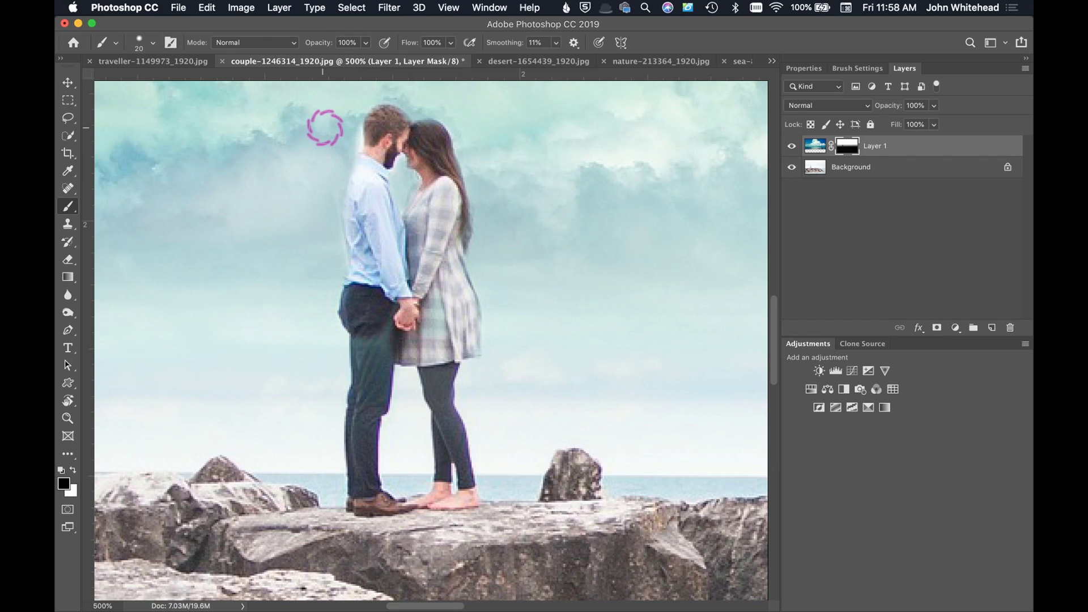
Paint the man's trousers at the knee back in with black, then zoom out to the whole image.
key("x")
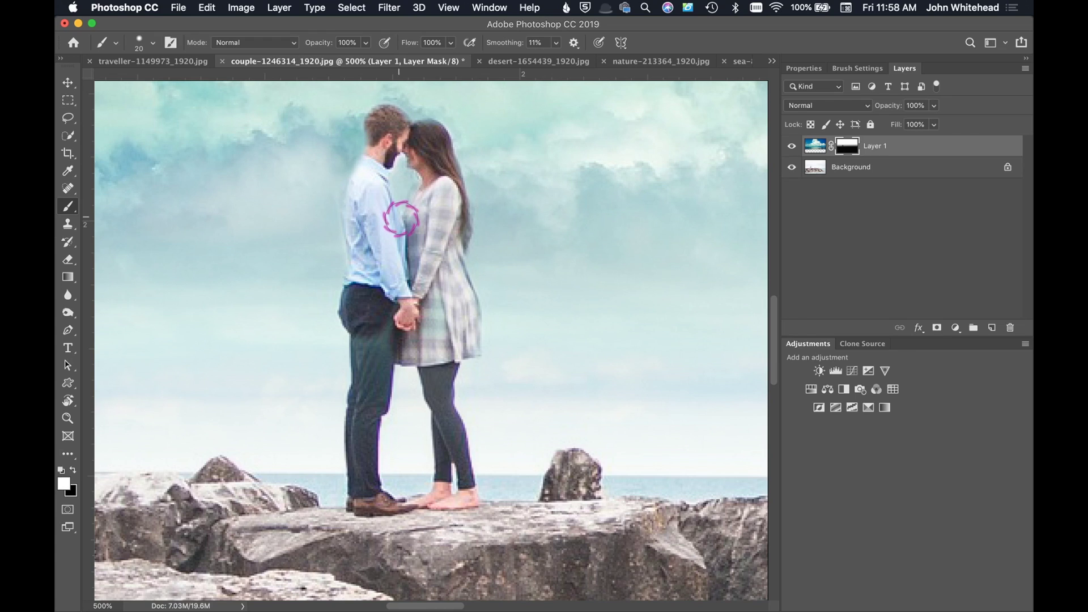
key("x")
mouse_move(373, 354)
left_mouse_down()
mouse_move(366, 363)
mouse_move(367, 347)
left_mouse_up()
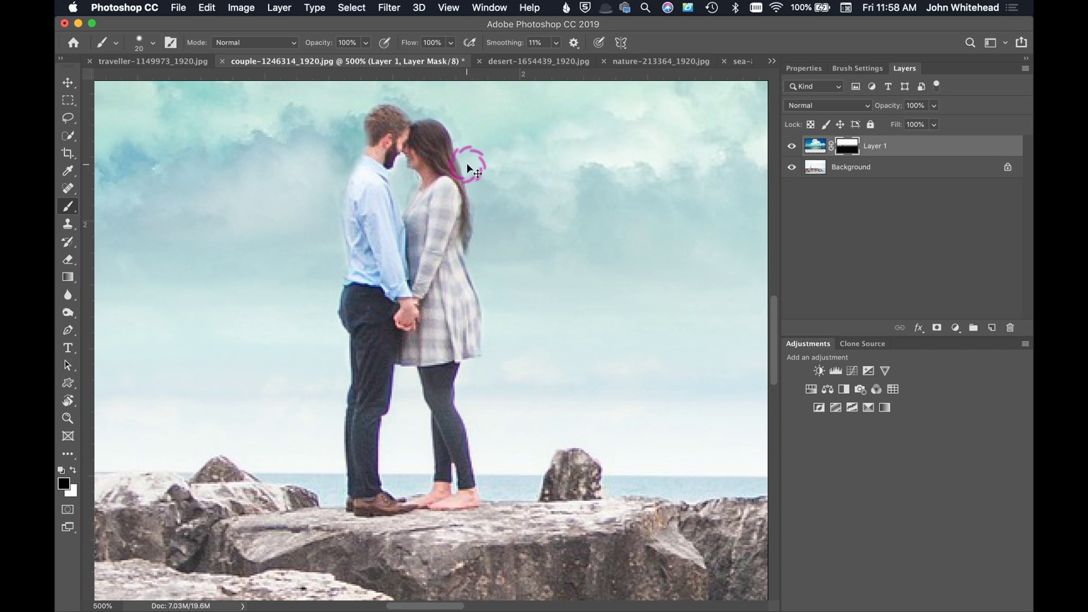
key("super+minus")
key("super+minus")
key("super+minus")
key("super+minus")
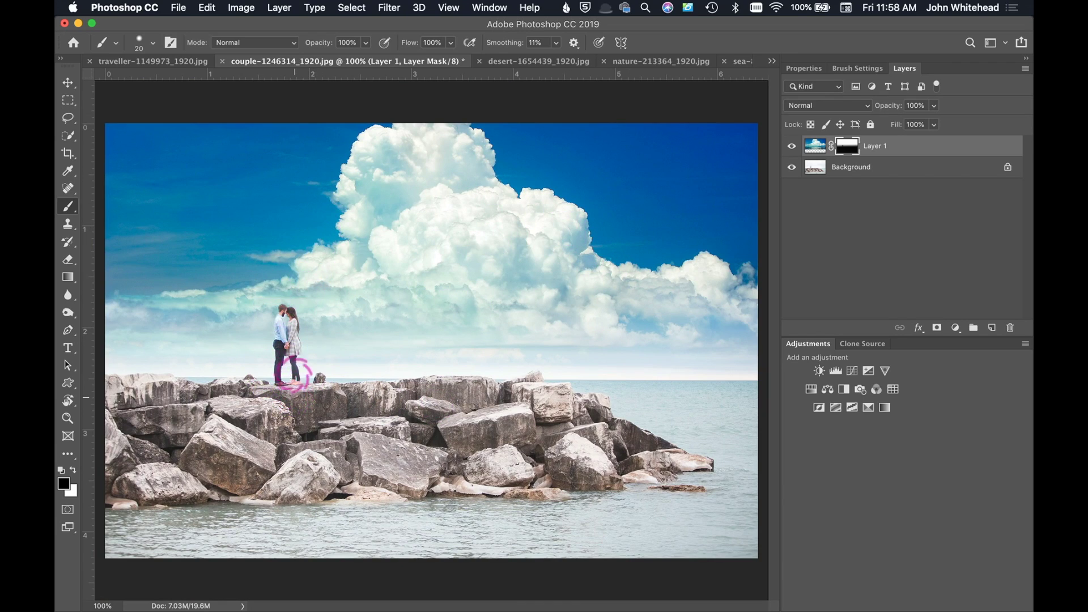
Toggle Layer 1's visibility off and on to compare against the original sky.
left_click(792, 147)
left_click(793, 149)
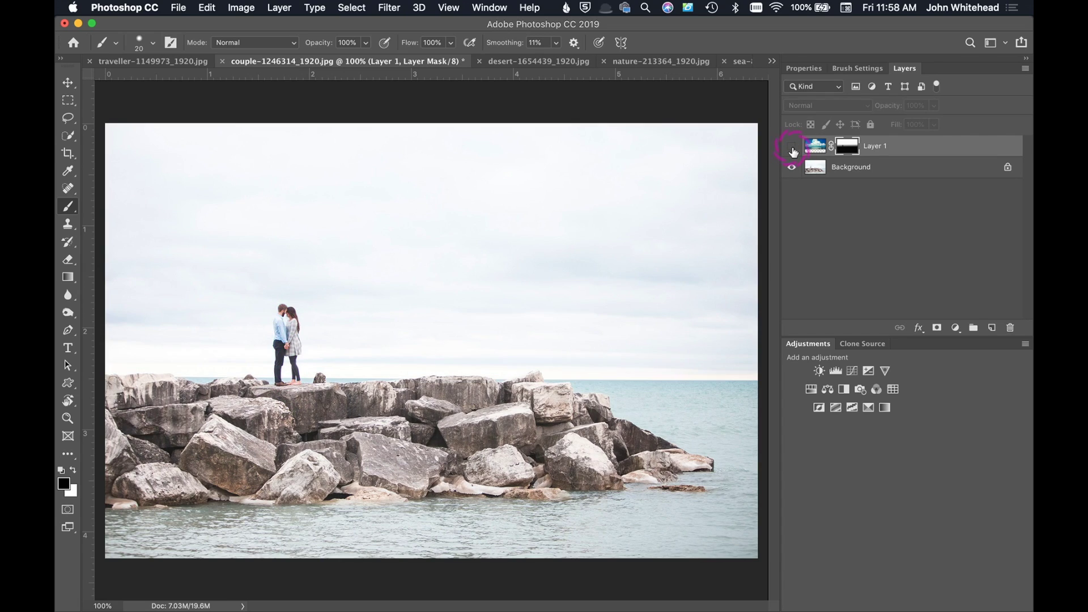
left_click(792, 148)
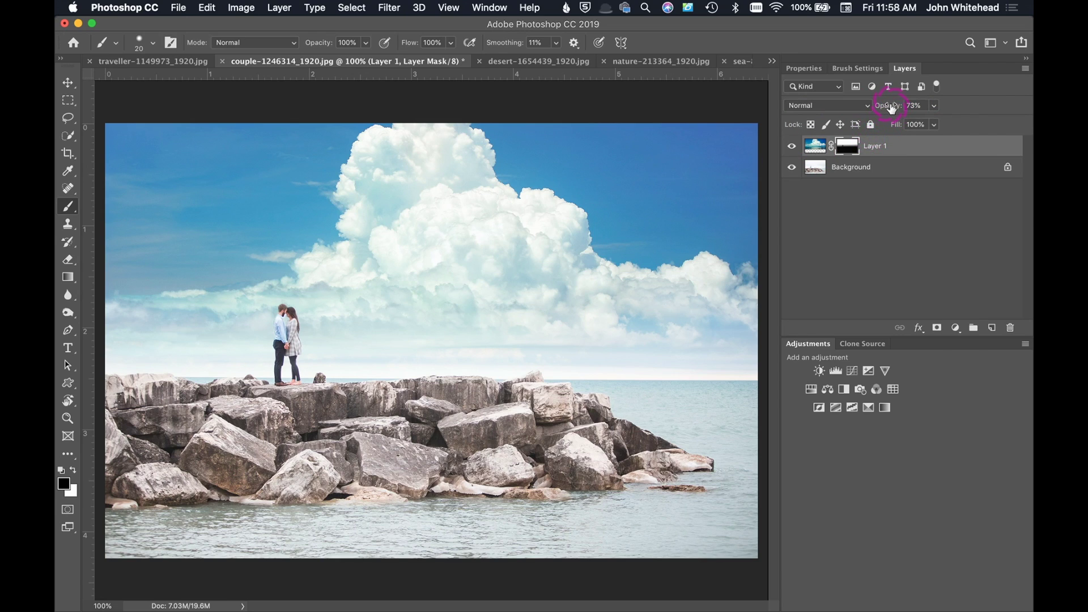
Set Layer 1's opacity to 86%.
type("99")
key("Return")
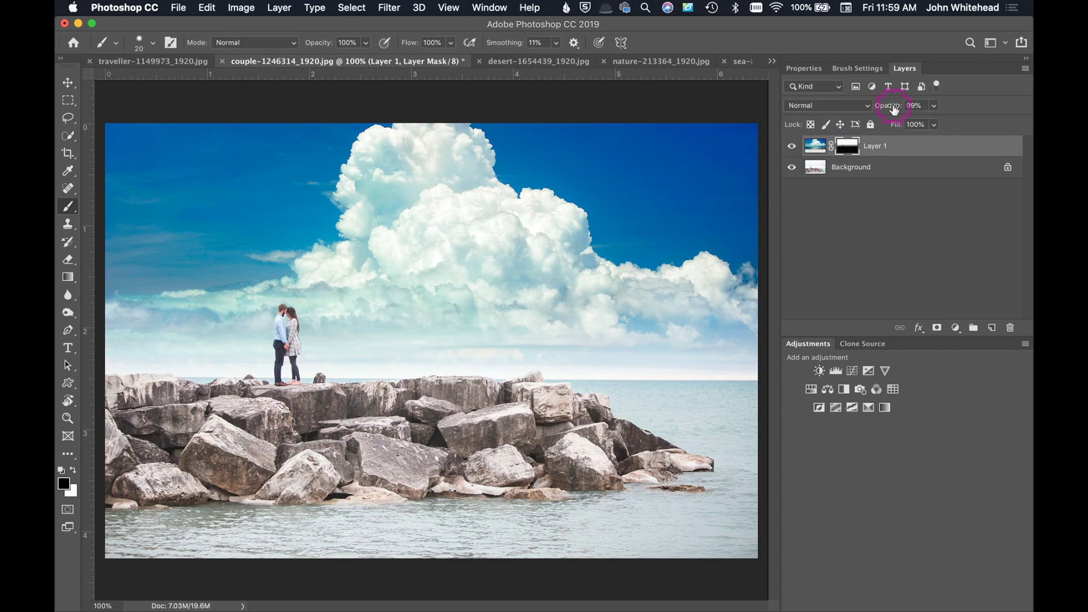
left_click_drag(894, 109, 882, 113)
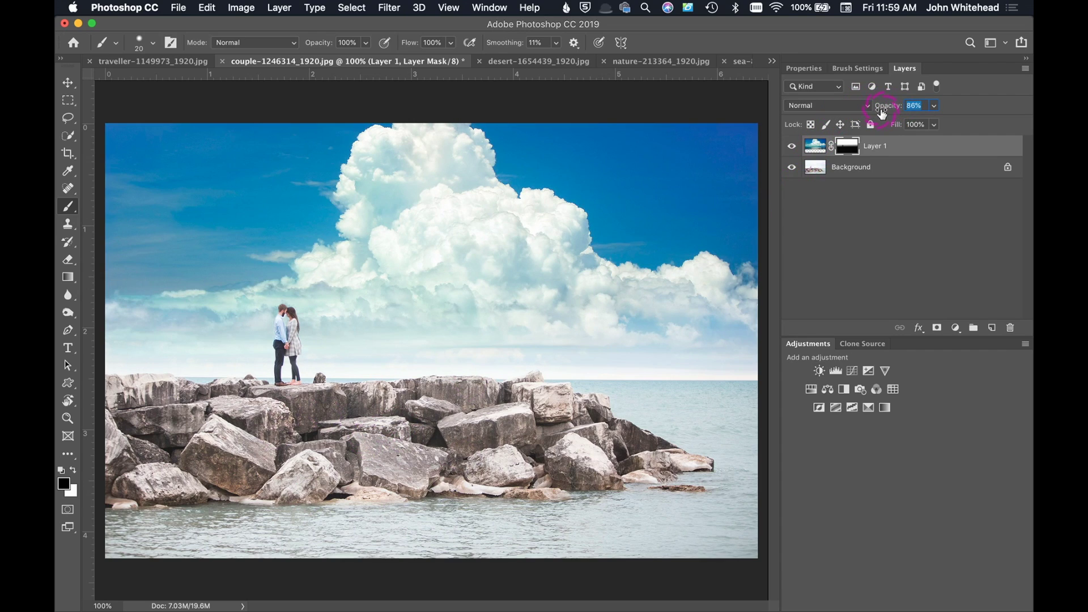
left_click(874, 229)
Add a Hue/Saturation adjustment layer and lower its Saturation to -41.
left_click(811, 389)
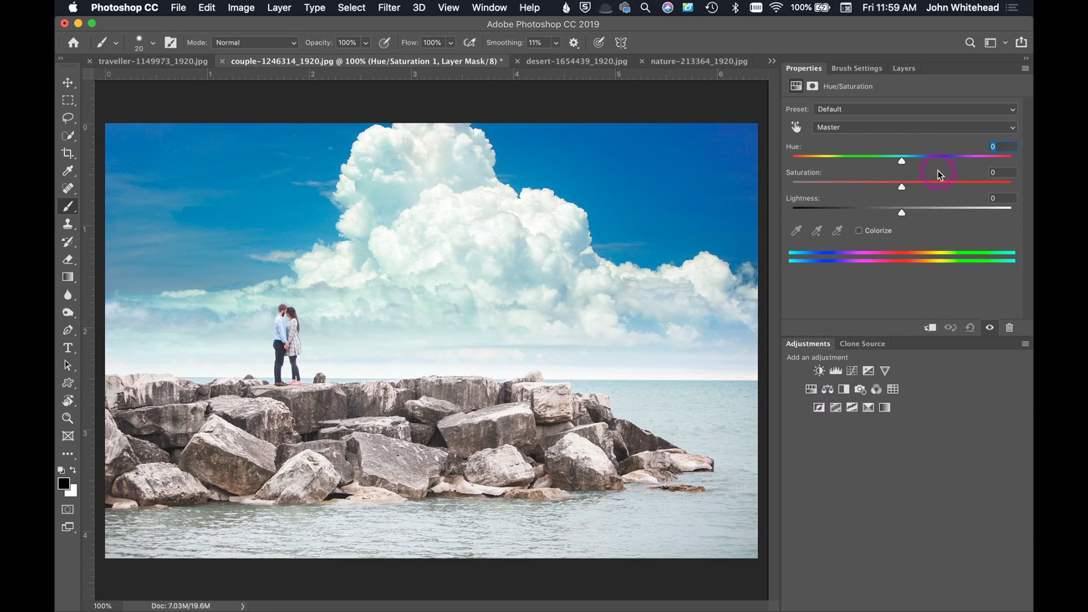
left_click_drag(880, 188, 857, 189)
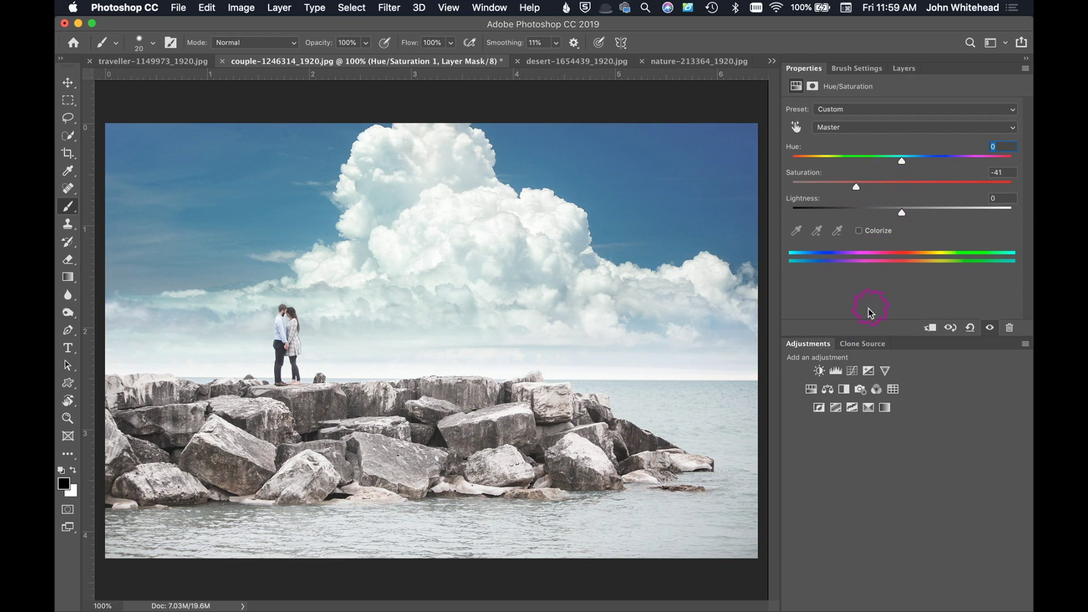
Clip Hue/Saturation 1 to Layer 1 so the -41 desaturation affects only the cloud sky.
left_click(904, 68)
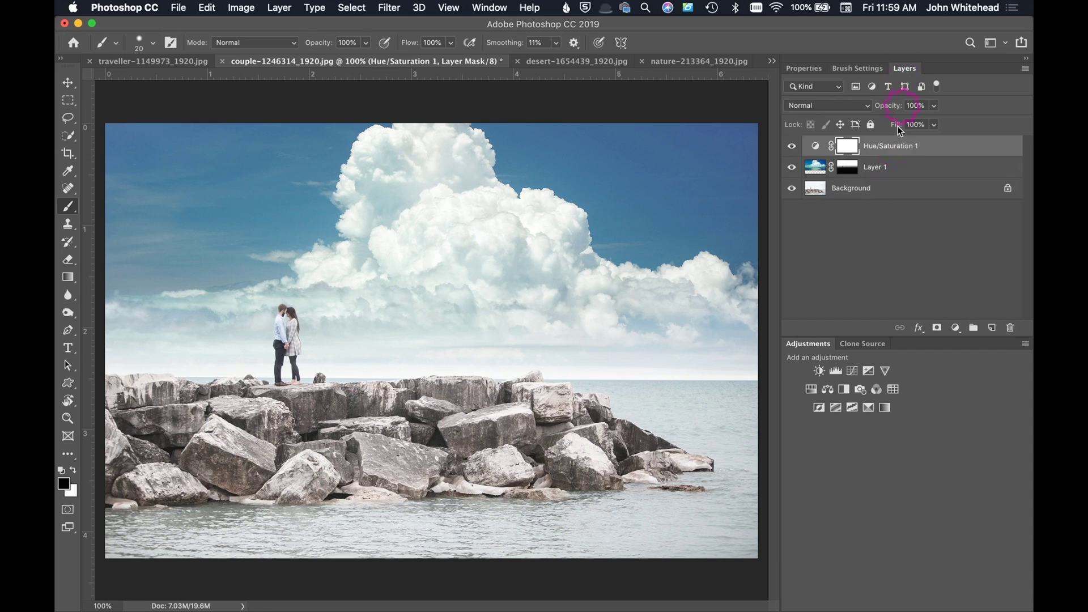
left_click(843, 148)
left_click(822, 154, "alt")
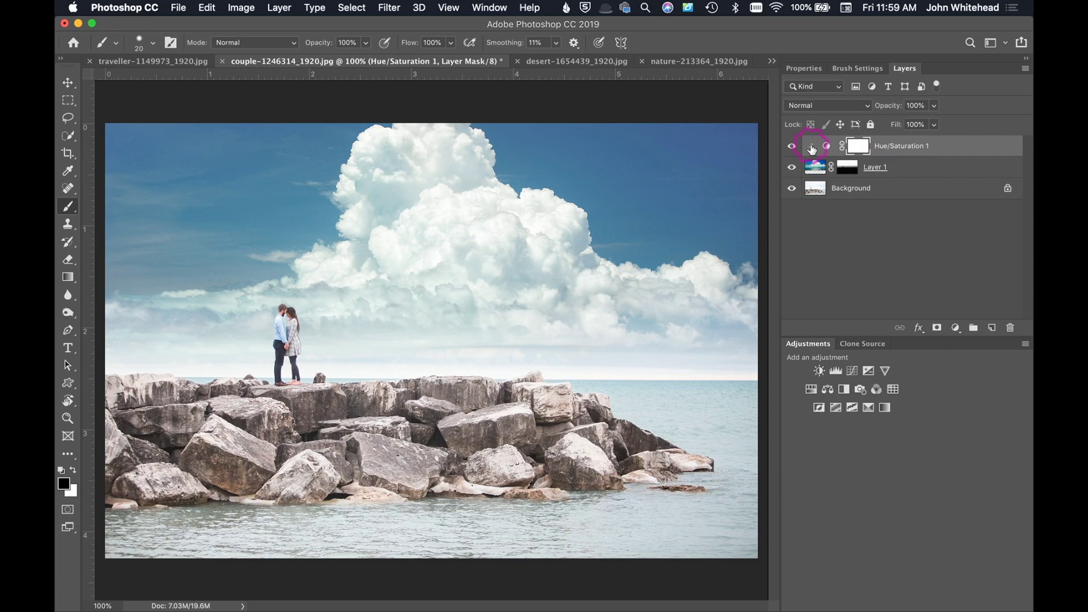